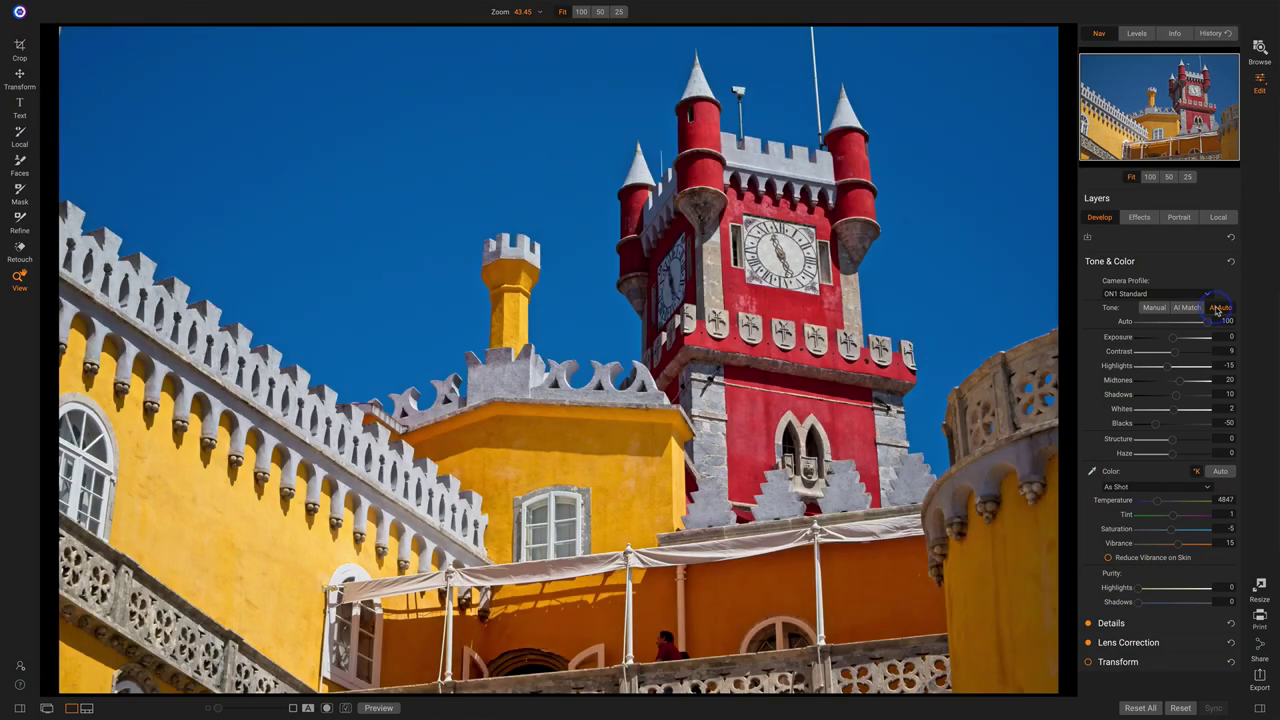
Step: Apply AI Auto tone to the castle photo and add a Dynamic Contrast filter
left_click(1217, 308)
left_click(1144, 219)
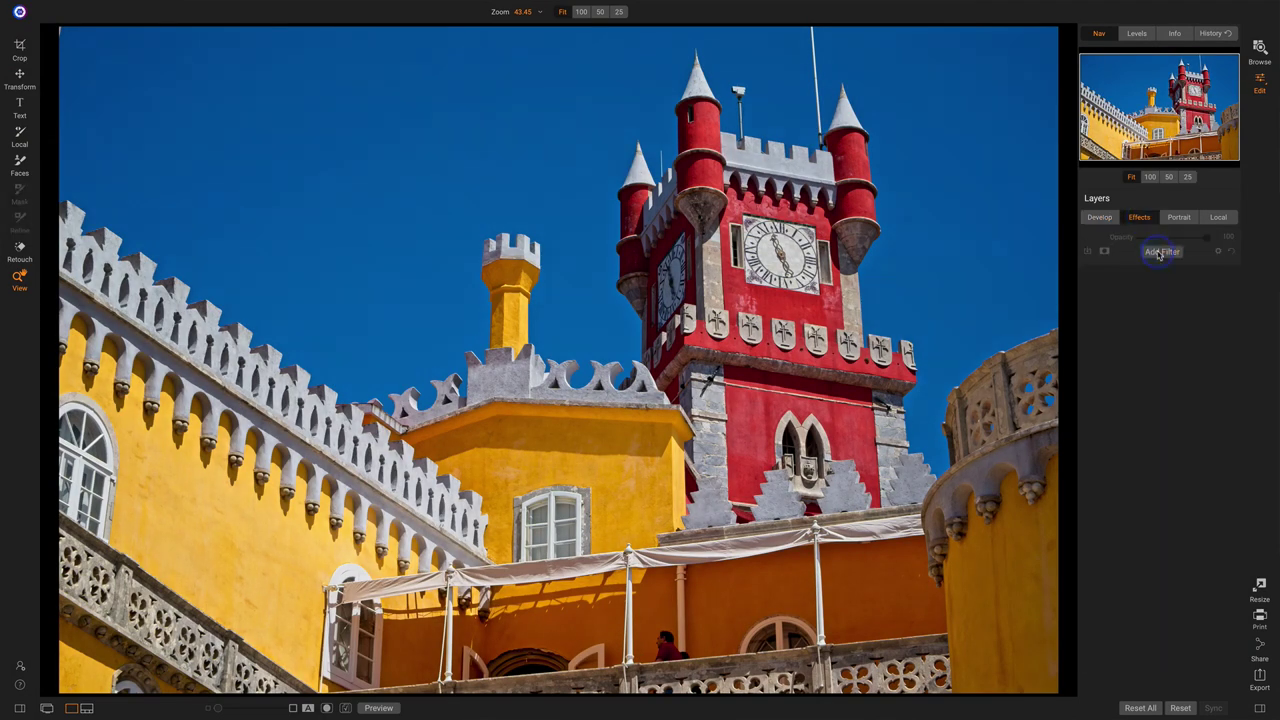
left_click(1118, 326)
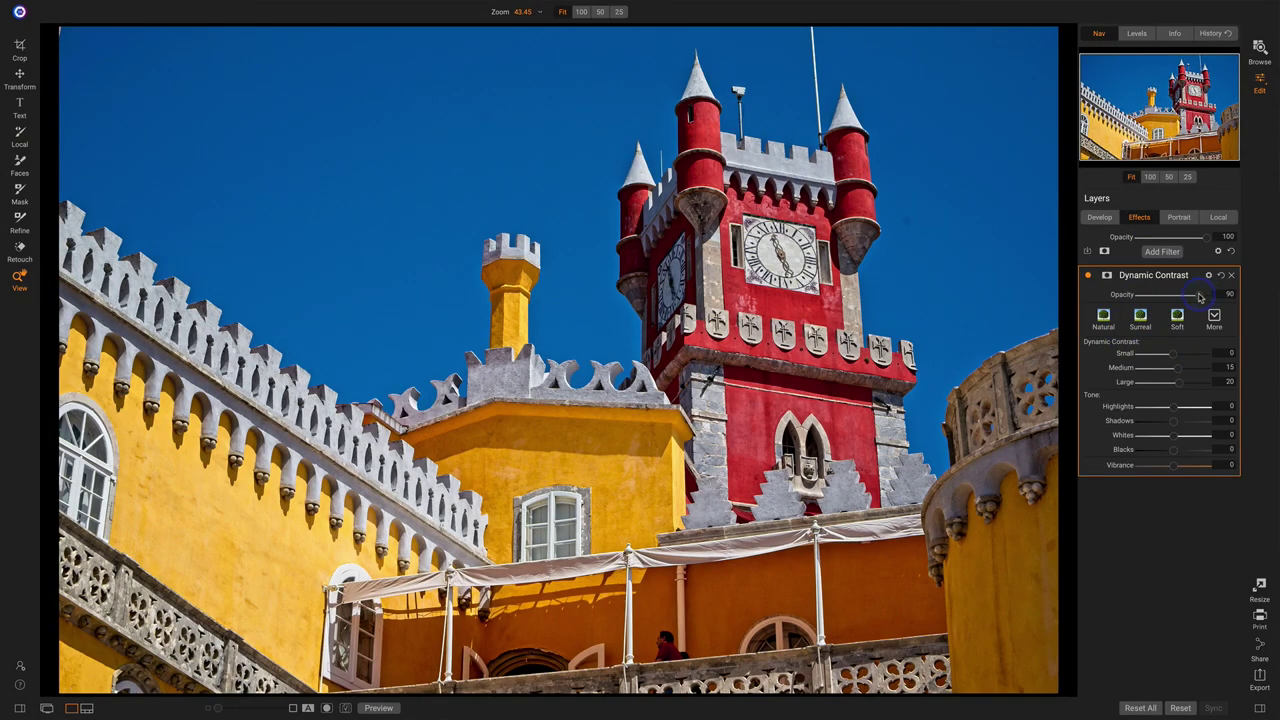
Step: Add a Color Adjustment filter and apply its Sky preset to deepen the blues
left_click(1162, 251)
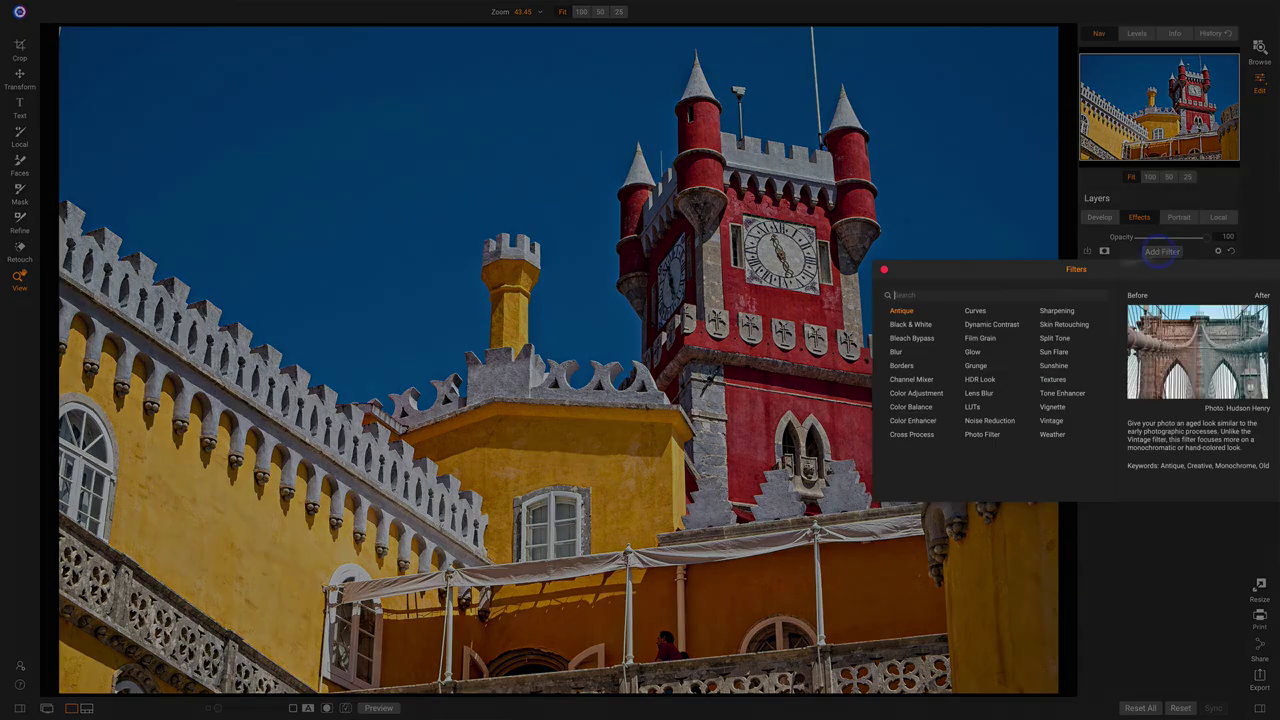
left_click(930, 398)
left_click(1188, 318)
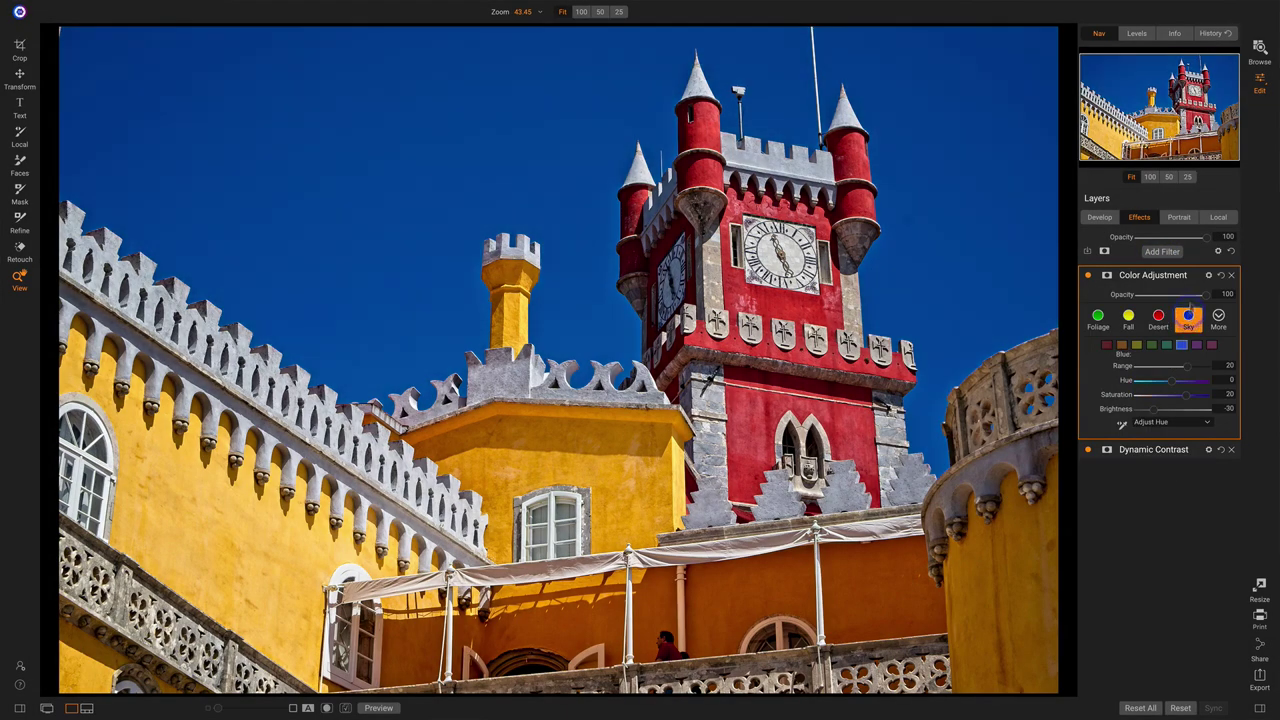
Step: Add another Color Adjustment filter with the Desert preset and lower its opacity
left_click(1162, 251)
left_click(916, 393)
left_click(1158, 318)
left_click_drag(1226, 294, 1163, 300)
left_click(1181, 344)
key("r")
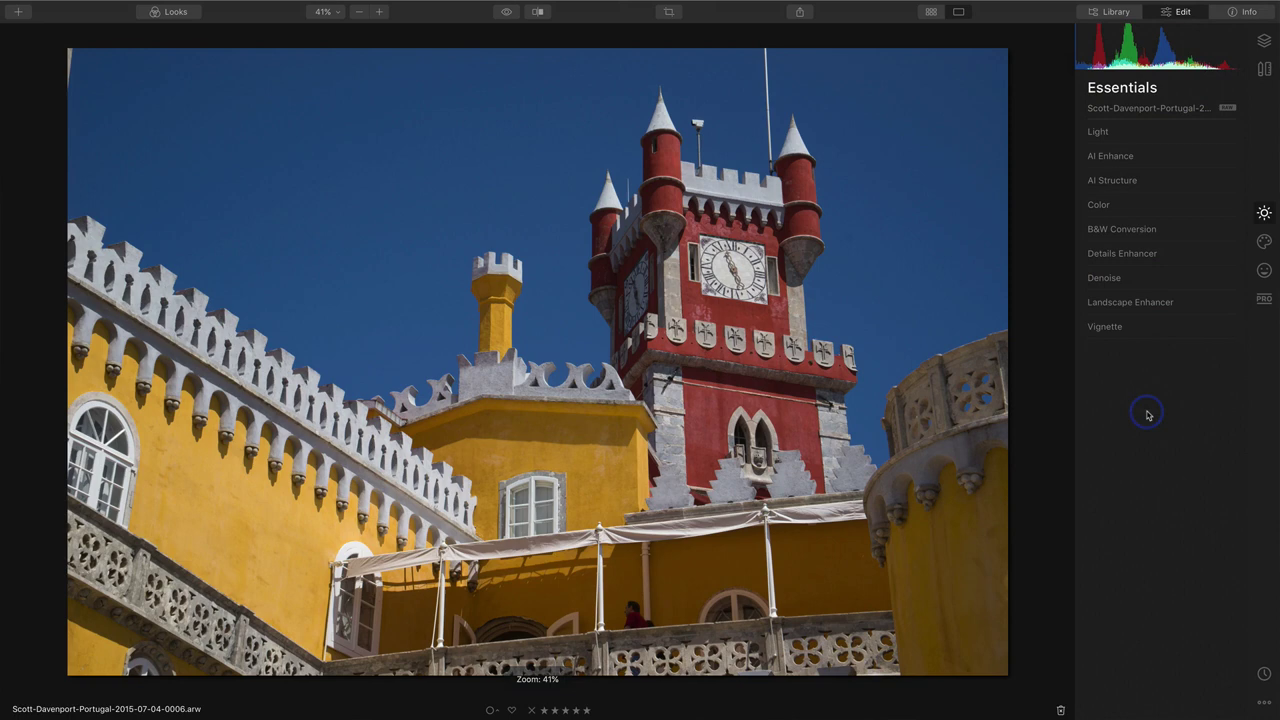
Step: Switch to Luminar 4 and enhance the castle photo with AI Accent at 84 and AI Sky Enhancer at 17
left_click(1174, 157)
left_click_drag(1089, 187, 1212, 190)
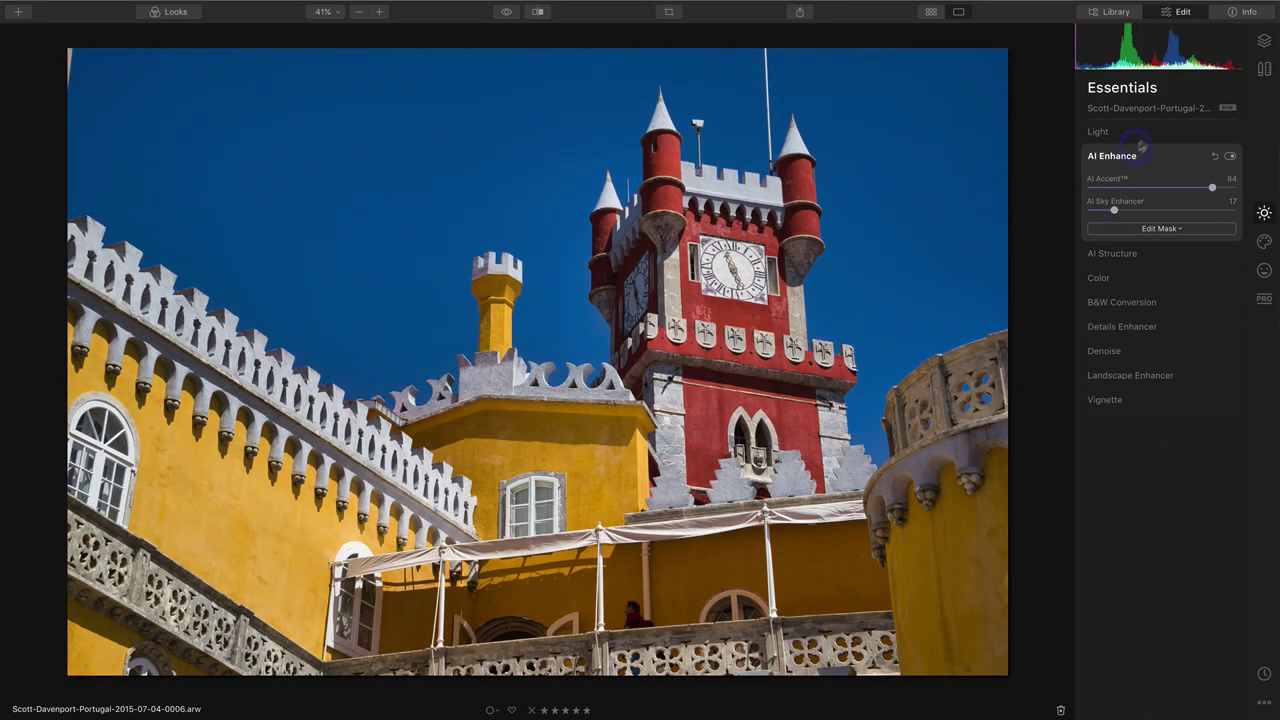
Step: Adjust the photo's Light settings, and set the color saturation to 9 and vibrance to 20
left_click(1110, 131)
left_click_drag(1162, 227, 1176, 259)
left_click(1148, 397)
left_click_drag(1161, 236, 1167, 238)
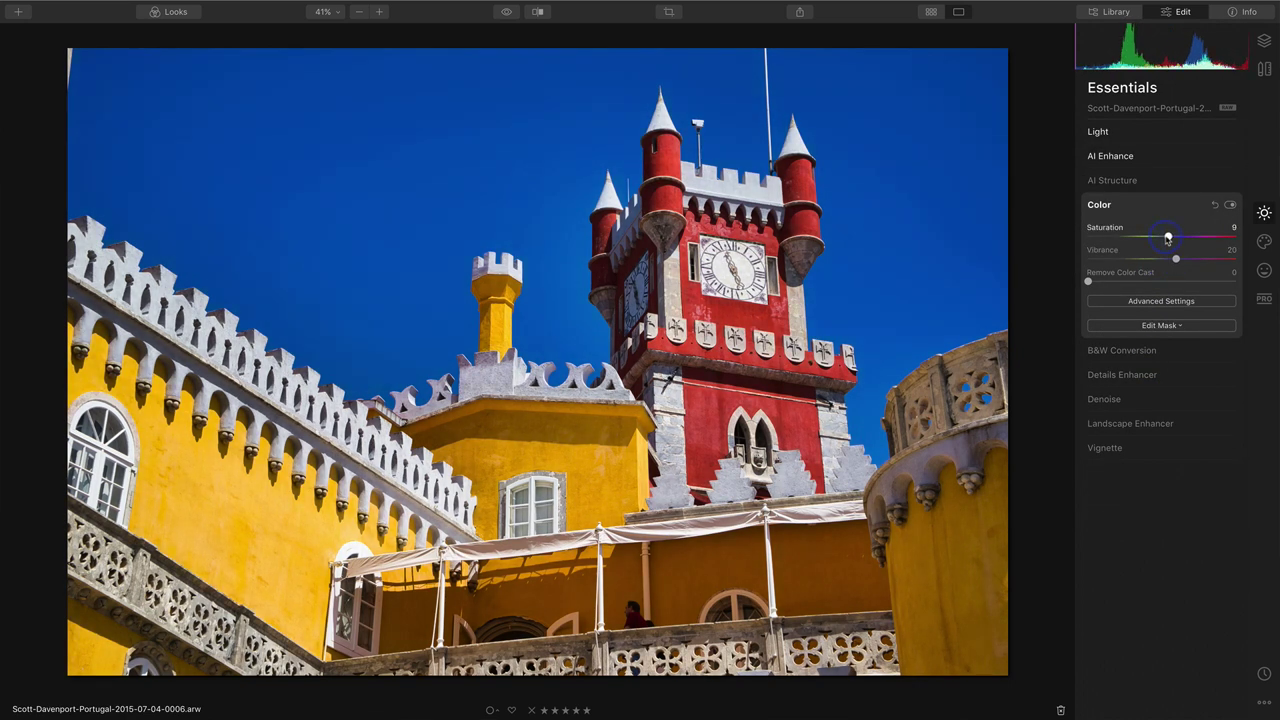
Step: Set the AI Structure amount to 47
left_click(1163, 180)
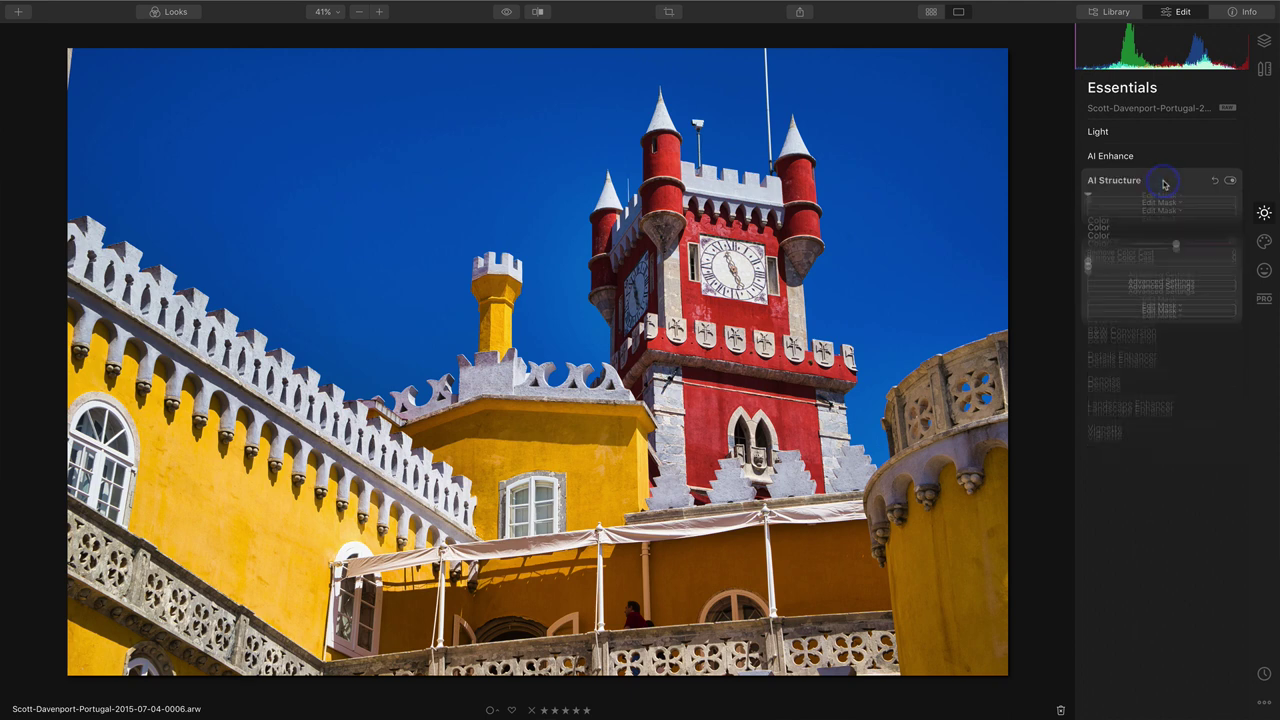
left_click_drag(1163, 212, 1198, 216)
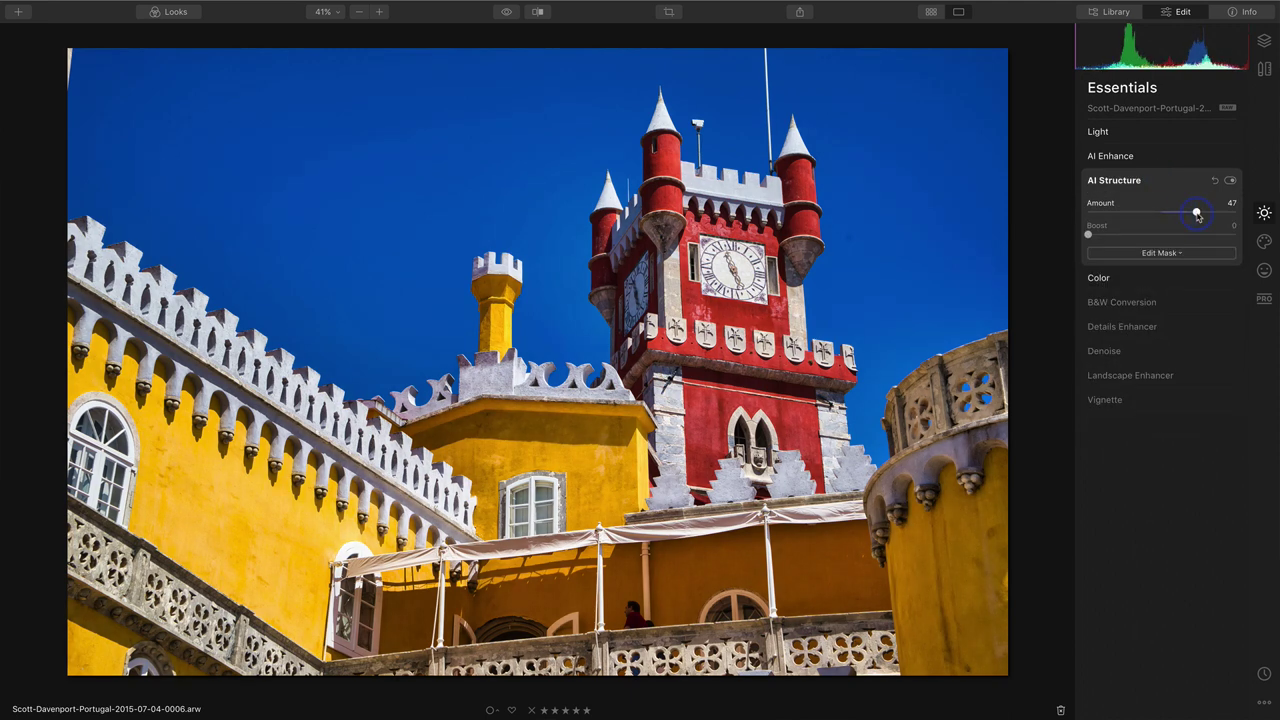
Step: Replace the castle photo's plain blue sky with a cloudy sky
left_click(1264, 241)
left_click(1150, 131)
left_click(1160, 159)
left_click(1146, 250)
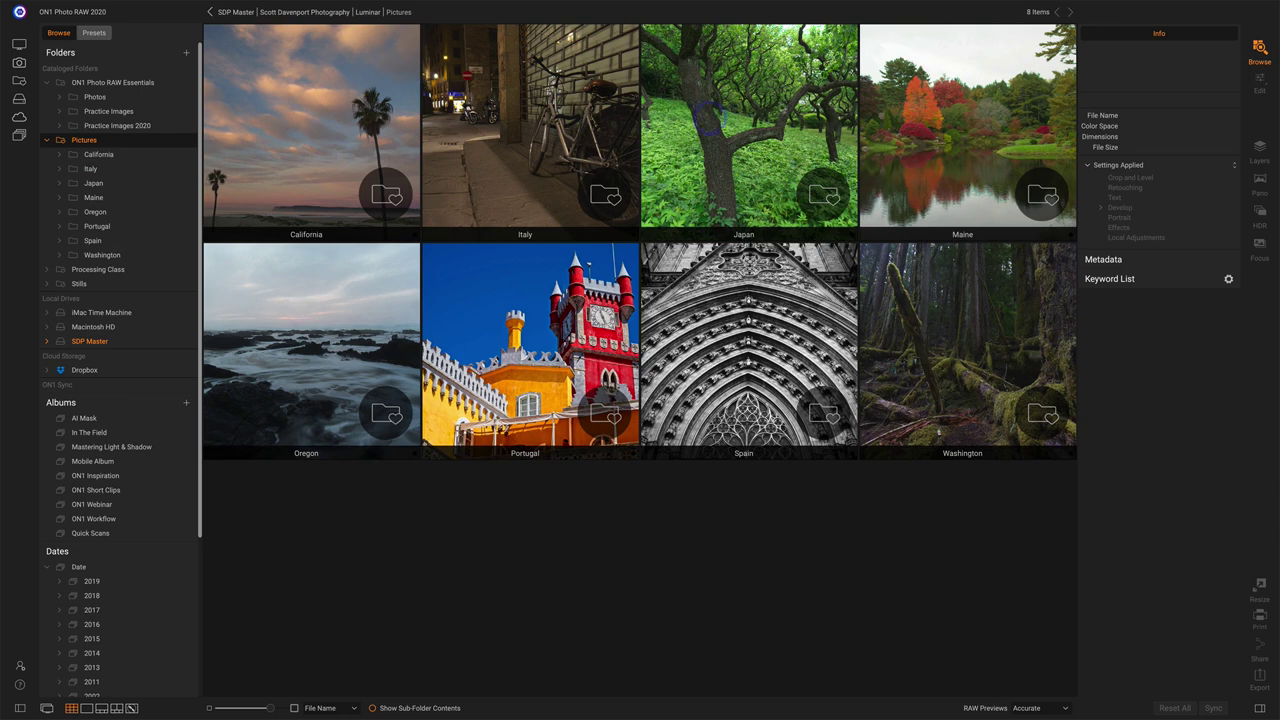
Step: Open the Italy folder in ON1 Photo RAW, and do the same in Luminar 4 after browsing the Pictures folder
left_click(511, 153)
double_click(511, 153)
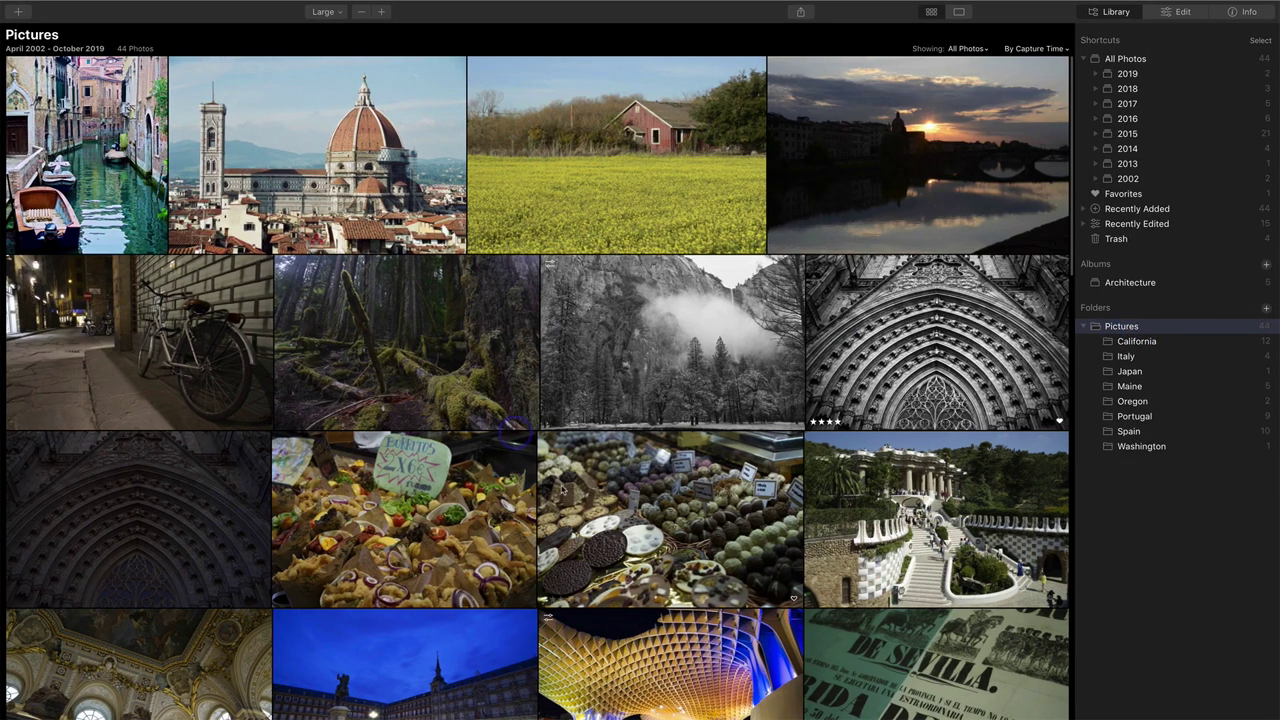
scroll(557, 472, "down", 10)
scroll(563, 490, "up", 8)
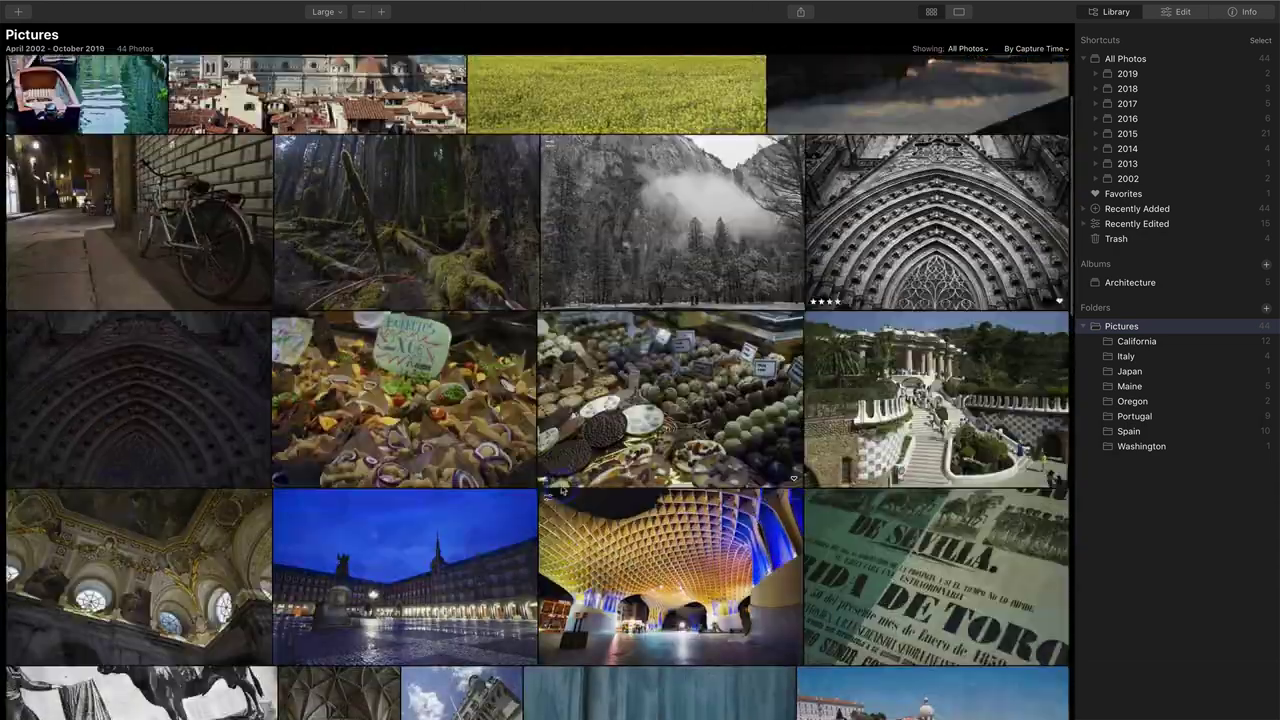
scroll(563, 490, "up", 3)
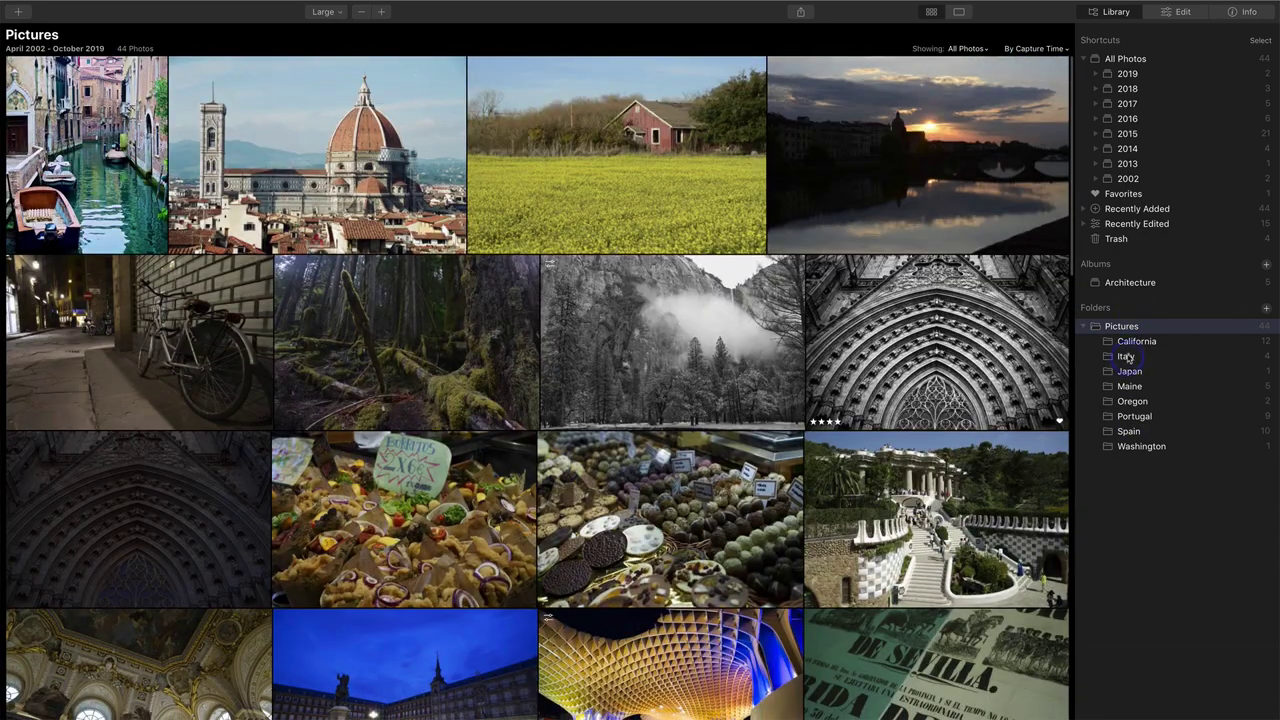
left_click(1127, 357)
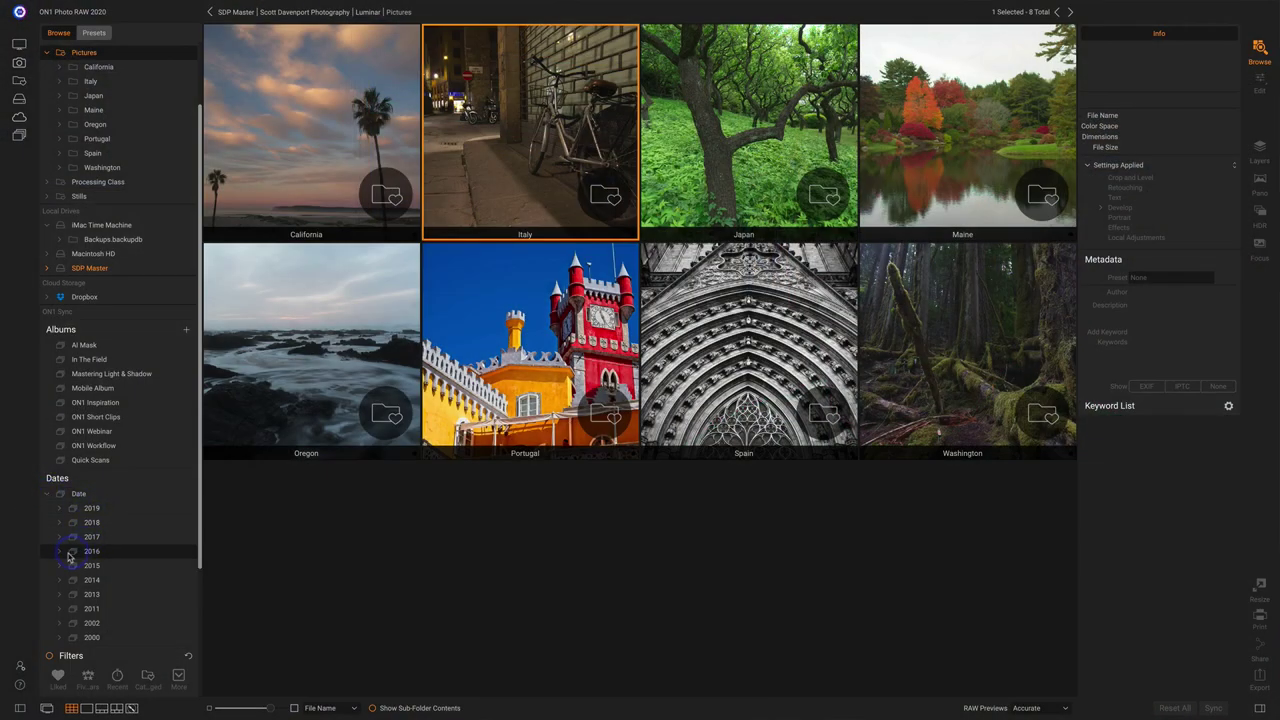
Step: Expand the 2015 date group and browse its months in ON1 Photo RAW, and likewise in Luminar 4
left_click(58, 565)
left_click(104, 595)
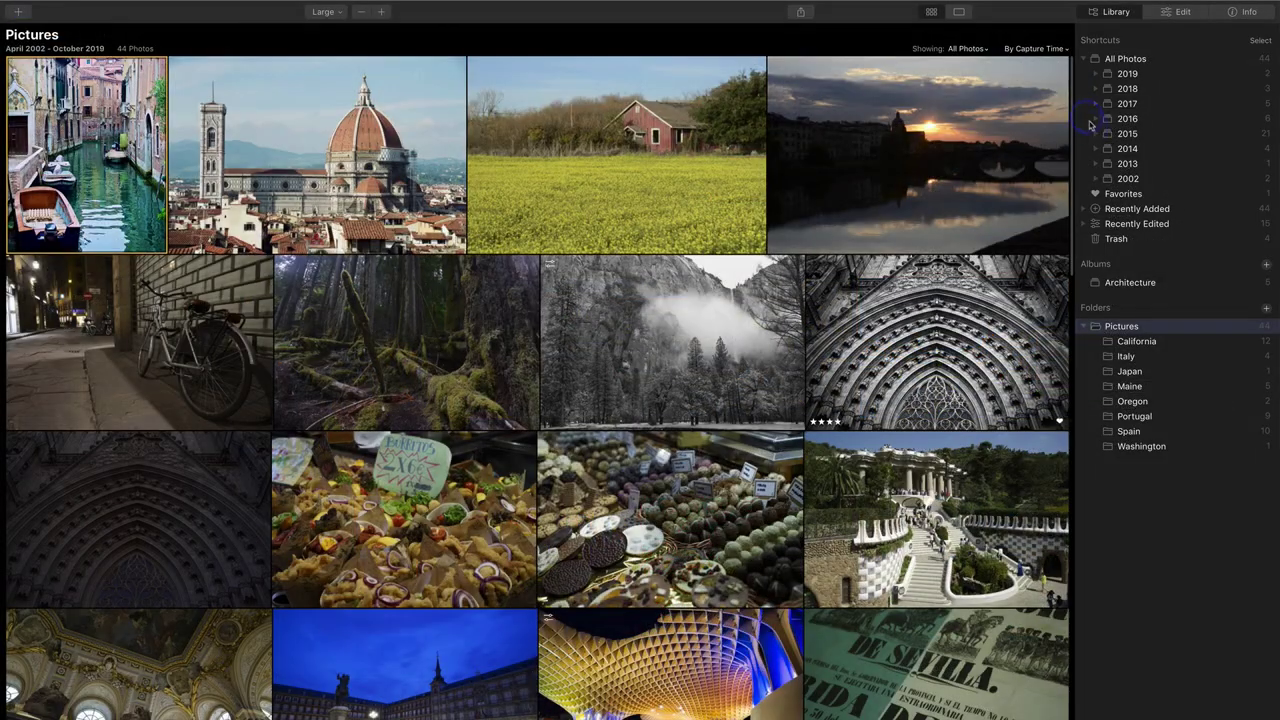
left_click(1096, 134)
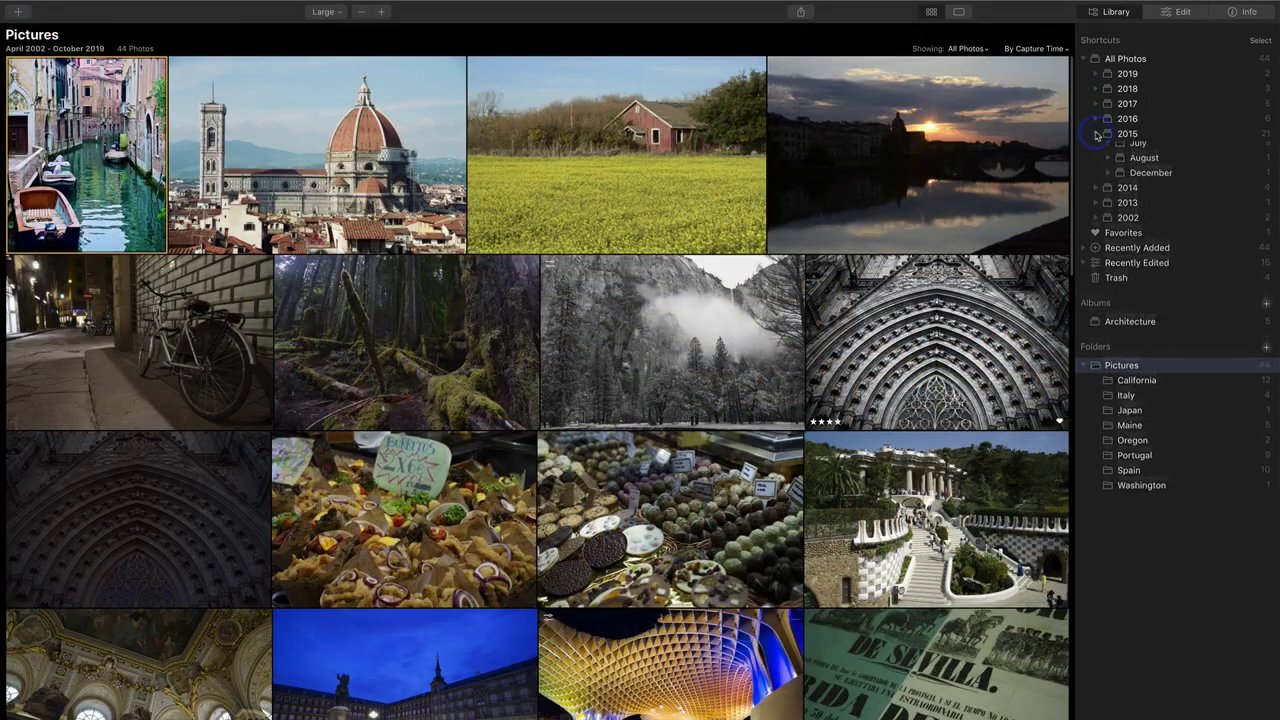
left_click(1131, 149)
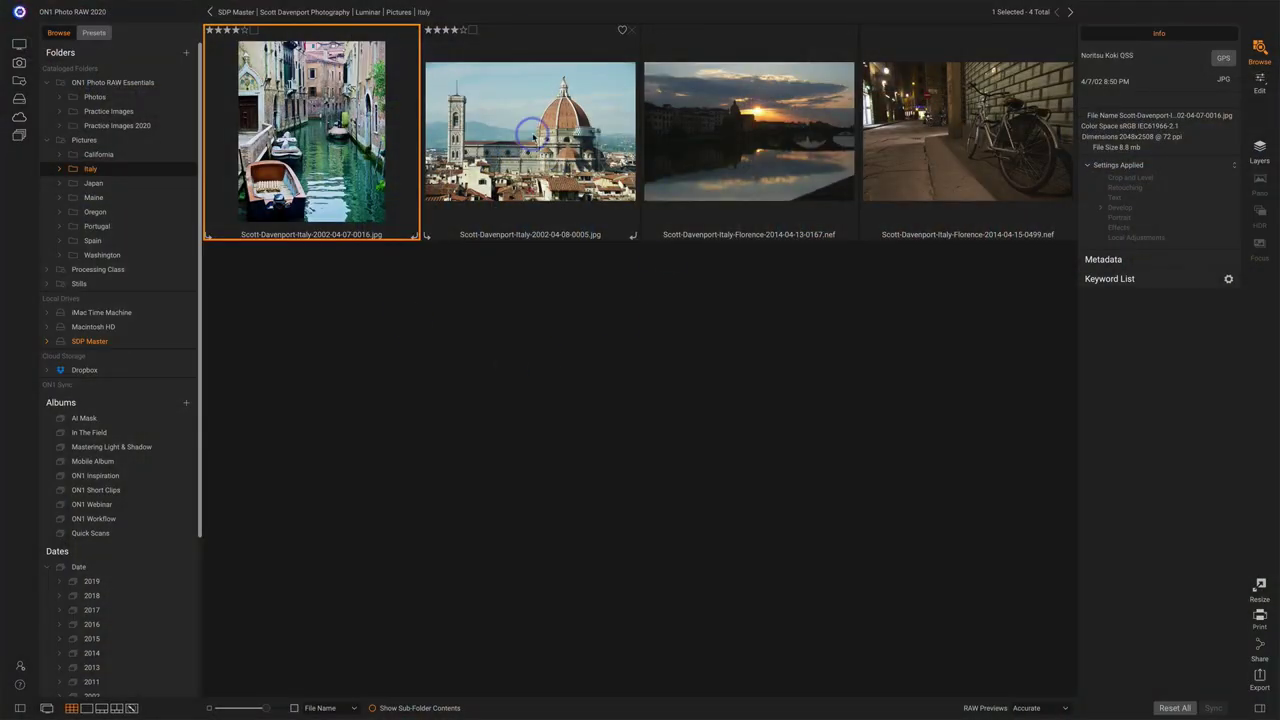
Step: Switch to ON1 Photo RAW and examine the Florence cathedral photo's metadata, including its author, description and keywords
left_click(534, 137)
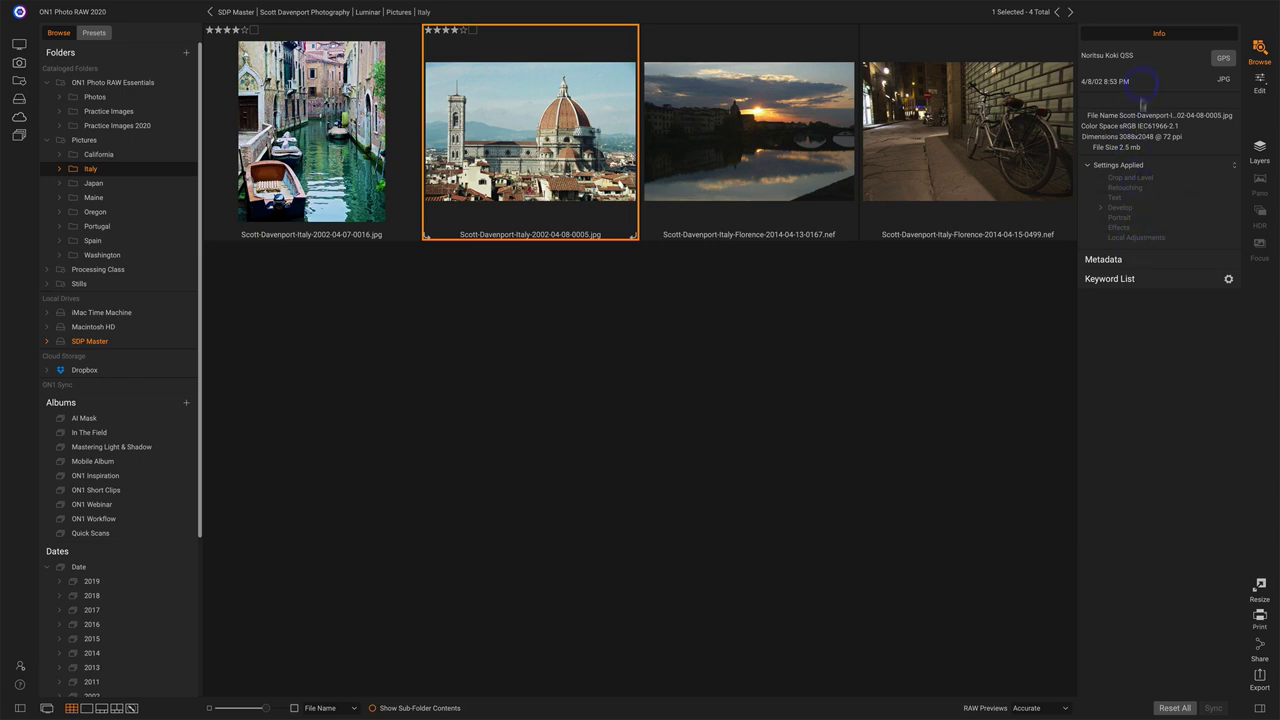
left_click(1161, 264)
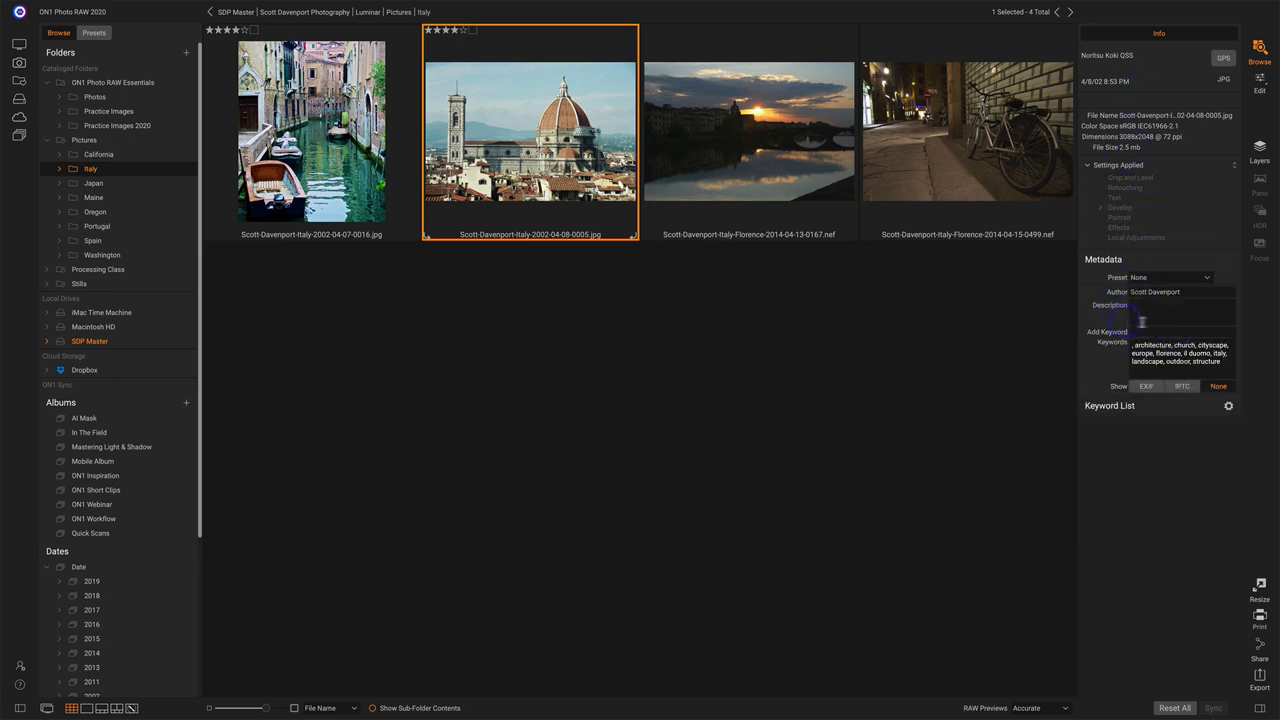
left_click(1159, 292)
left_click(1117, 308)
left_click(1104, 358)
left_click(1121, 362)
Step: Enable the browse filters and examine the available advanced search criteria
scroll(192, 508, "down", 5)
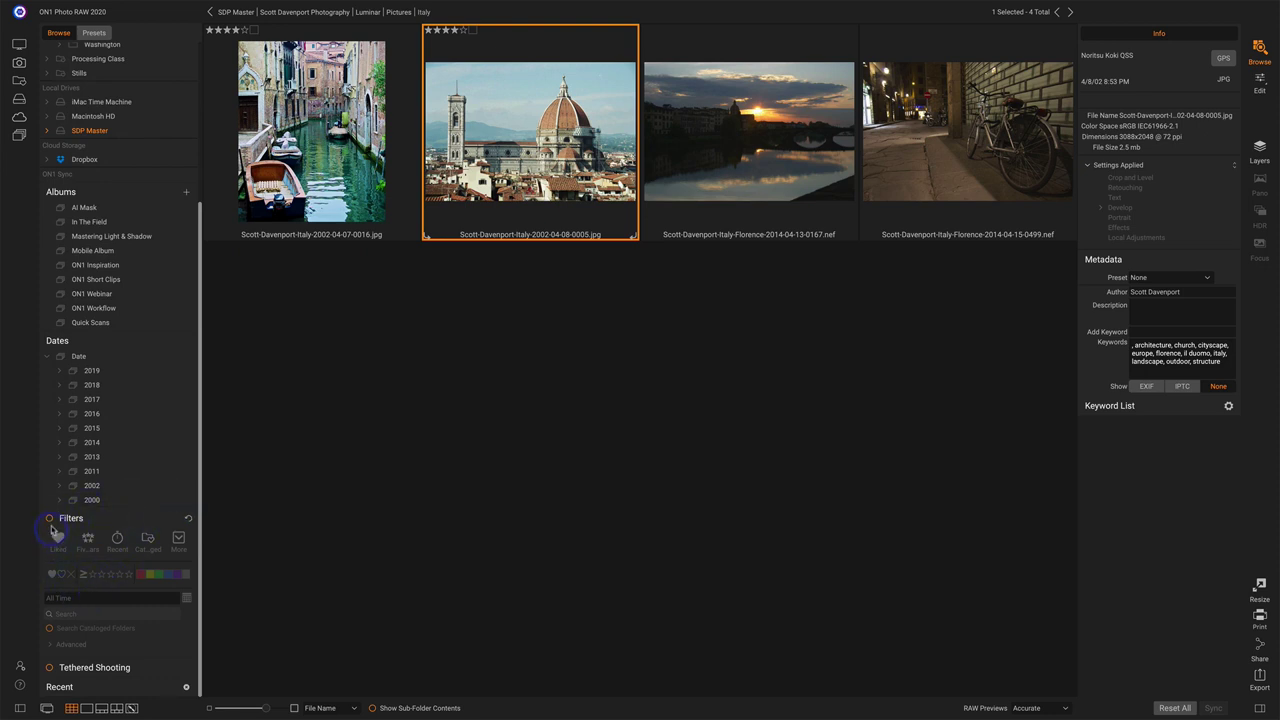
left_click(50, 519)
left_click(55, 644)
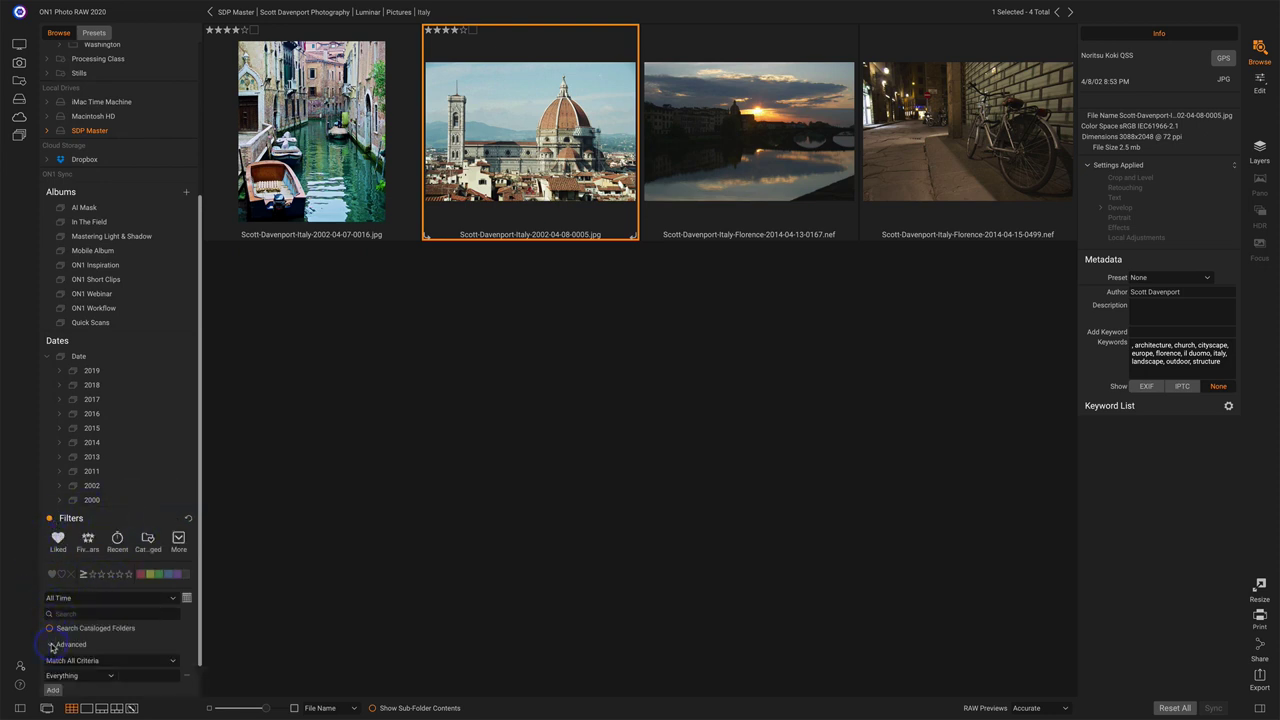
scroll(117, 629, "down", 2)
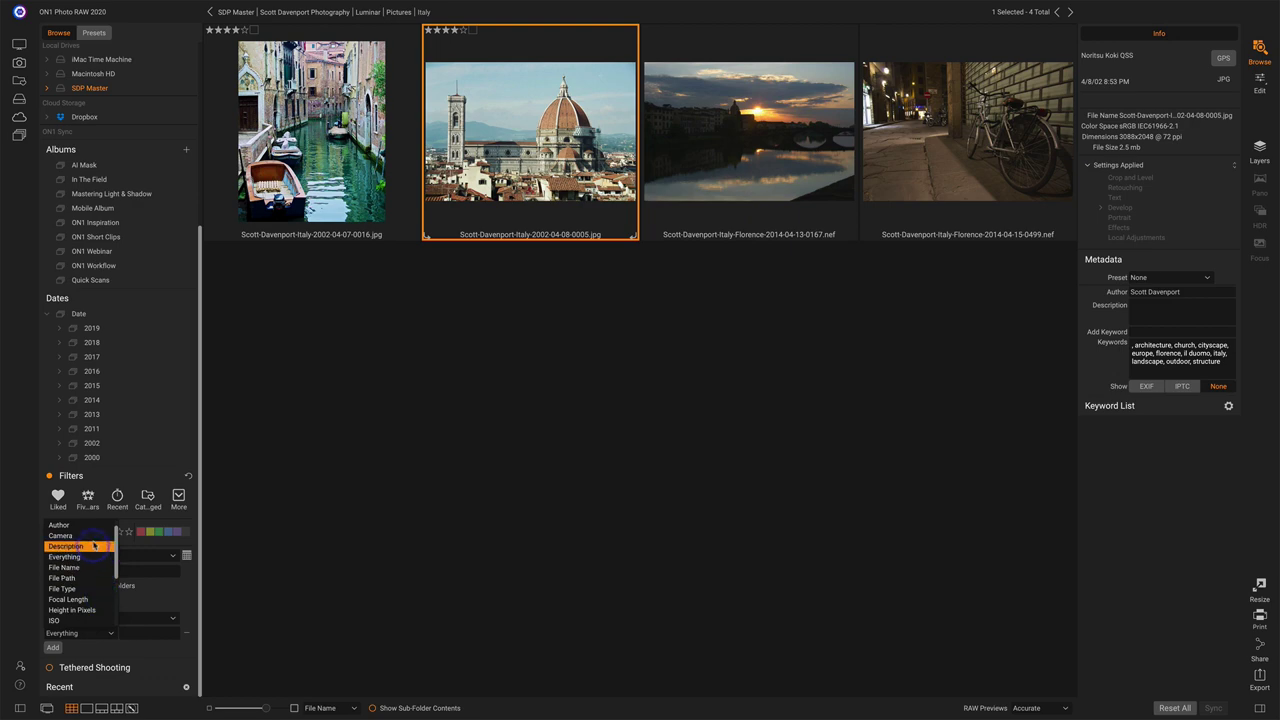
left_click(233, 589)
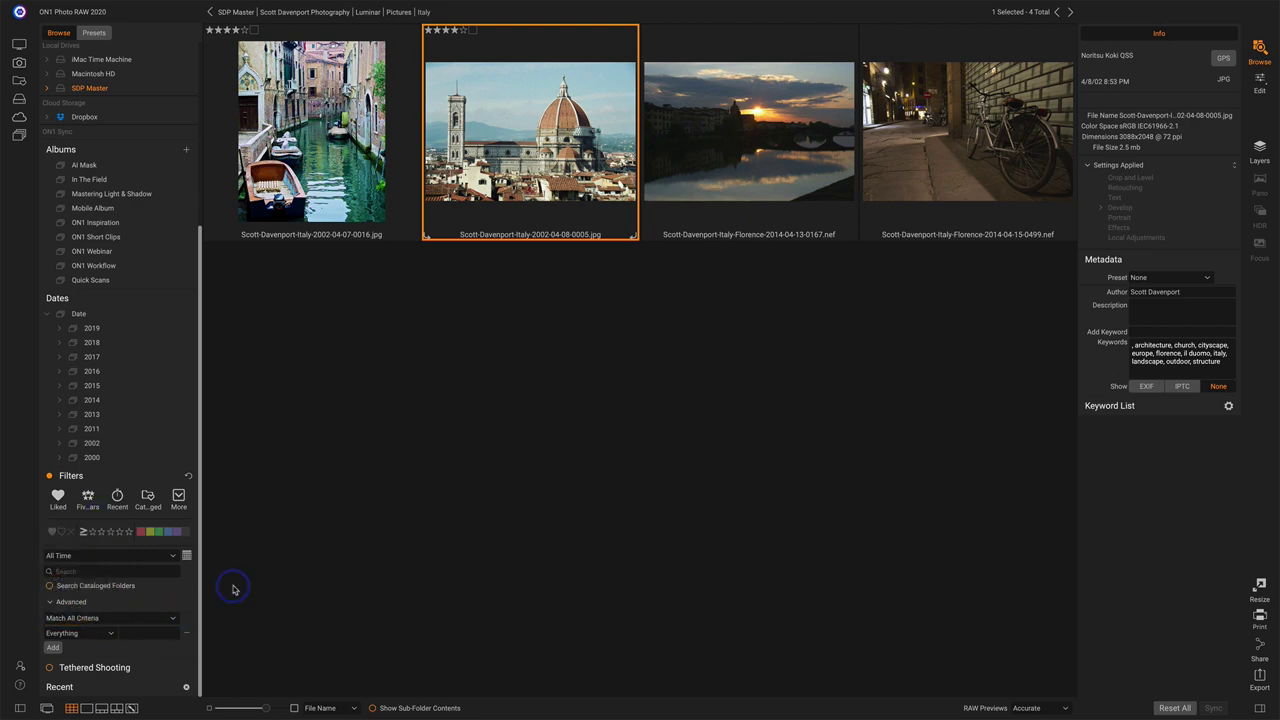
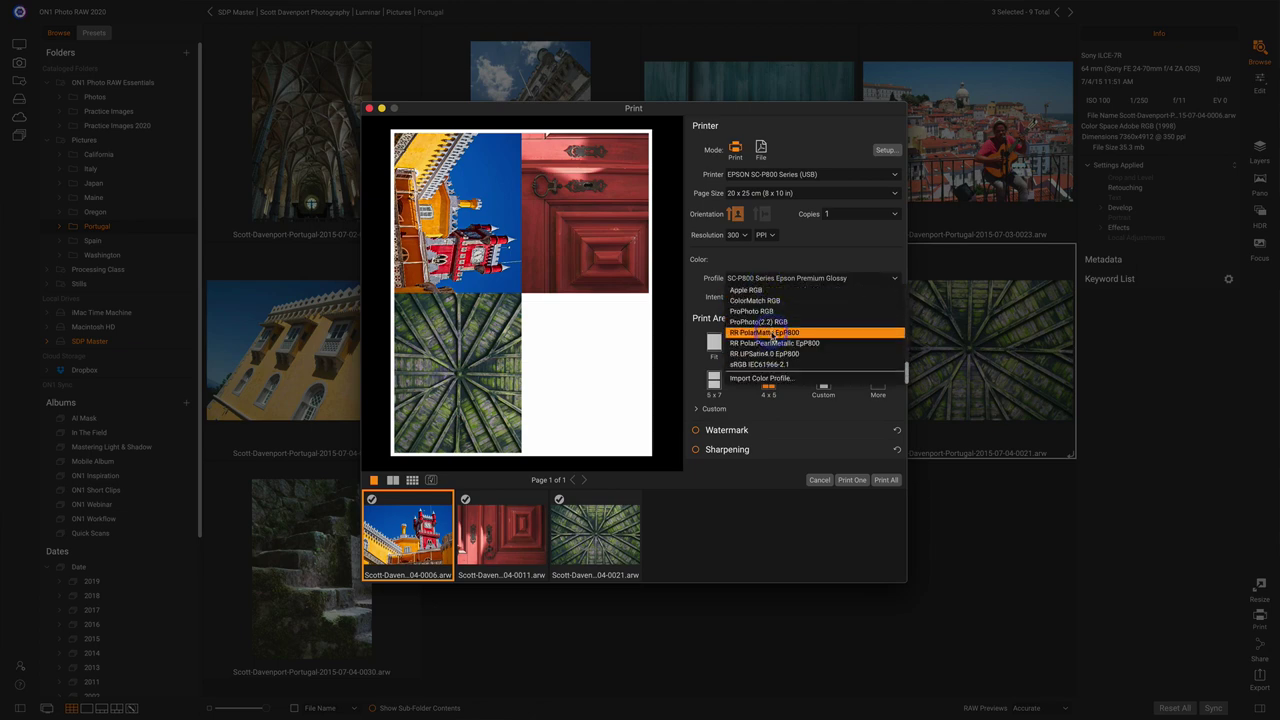
Step: Choose the RR UPSatin4.0 EpP800 color profile for the three-photo print
left_click(772, 357)
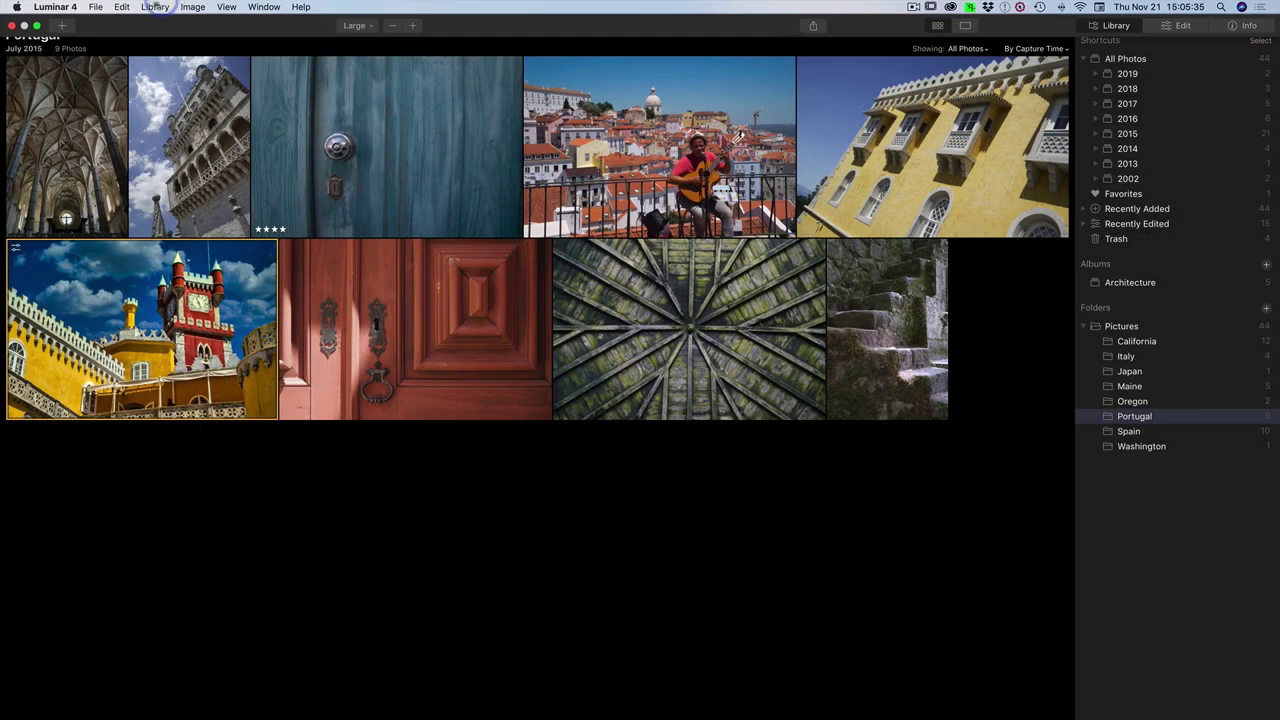
Step: Switch to Luminar 4, open the detailed print options for the castle photo and choose the EPSON SC-P800 Series (USB) printer
left_click(95, 7)
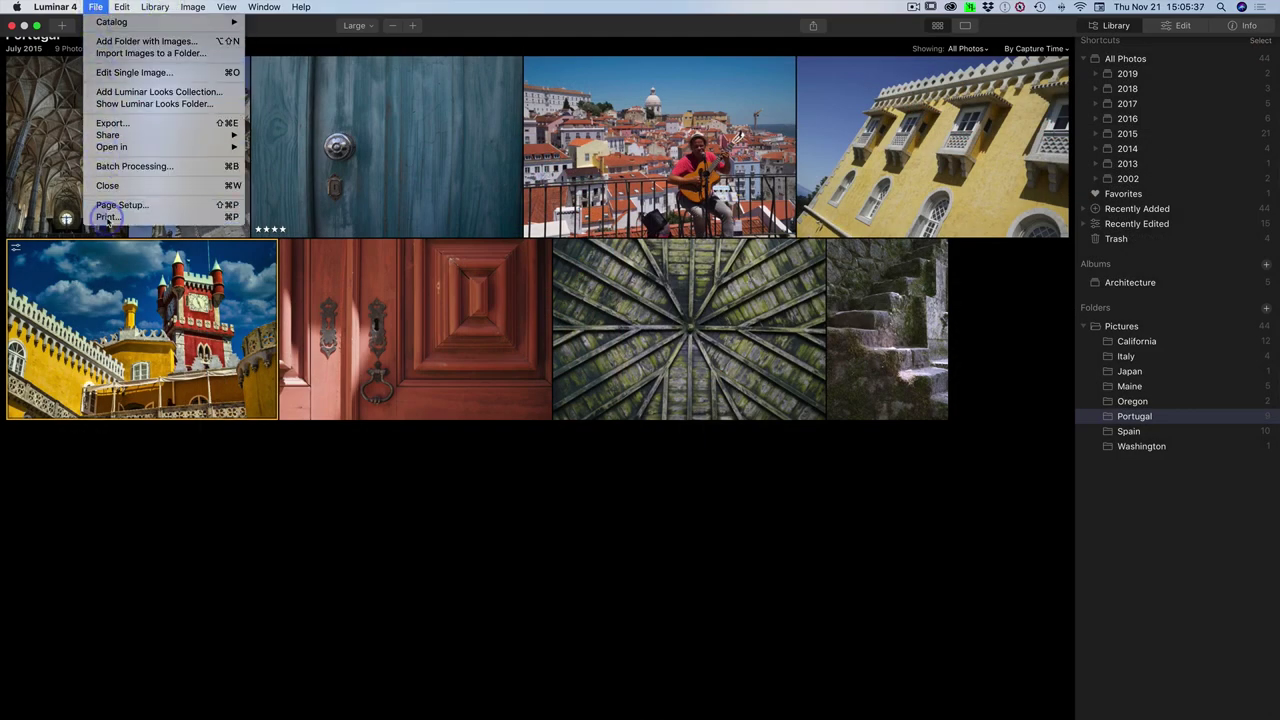
left_click(420, 405)
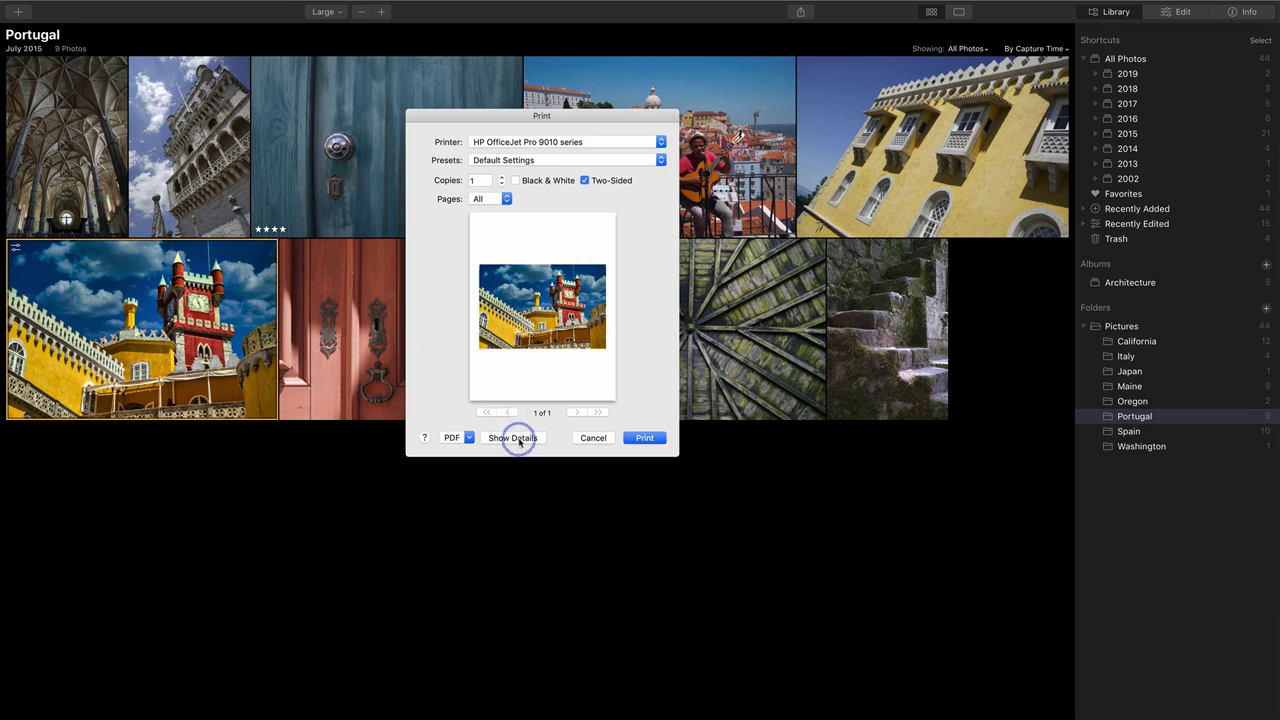
left_click(512, 438)
left_click(690, 142)
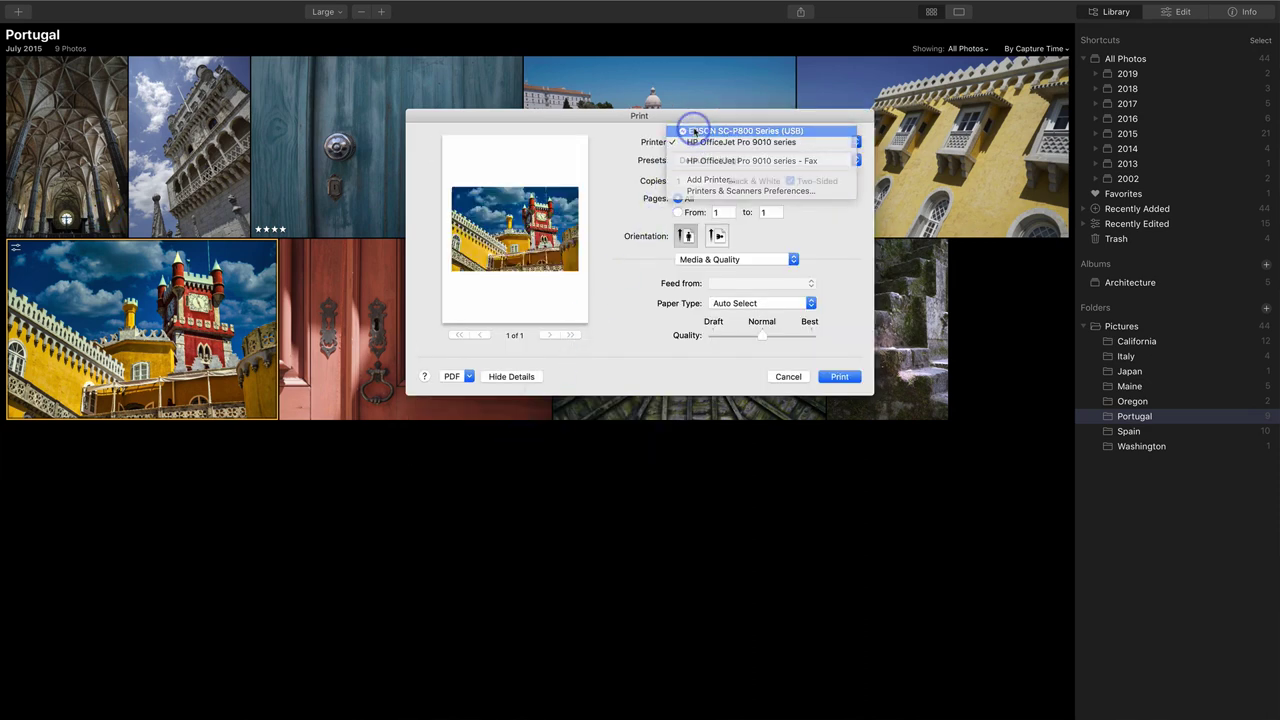
left_click(686, 129)
Step: Select the P800 8x10 RR Polar Pearl Metallic preset and set the page orientation to landscape
left_click(692, 160)
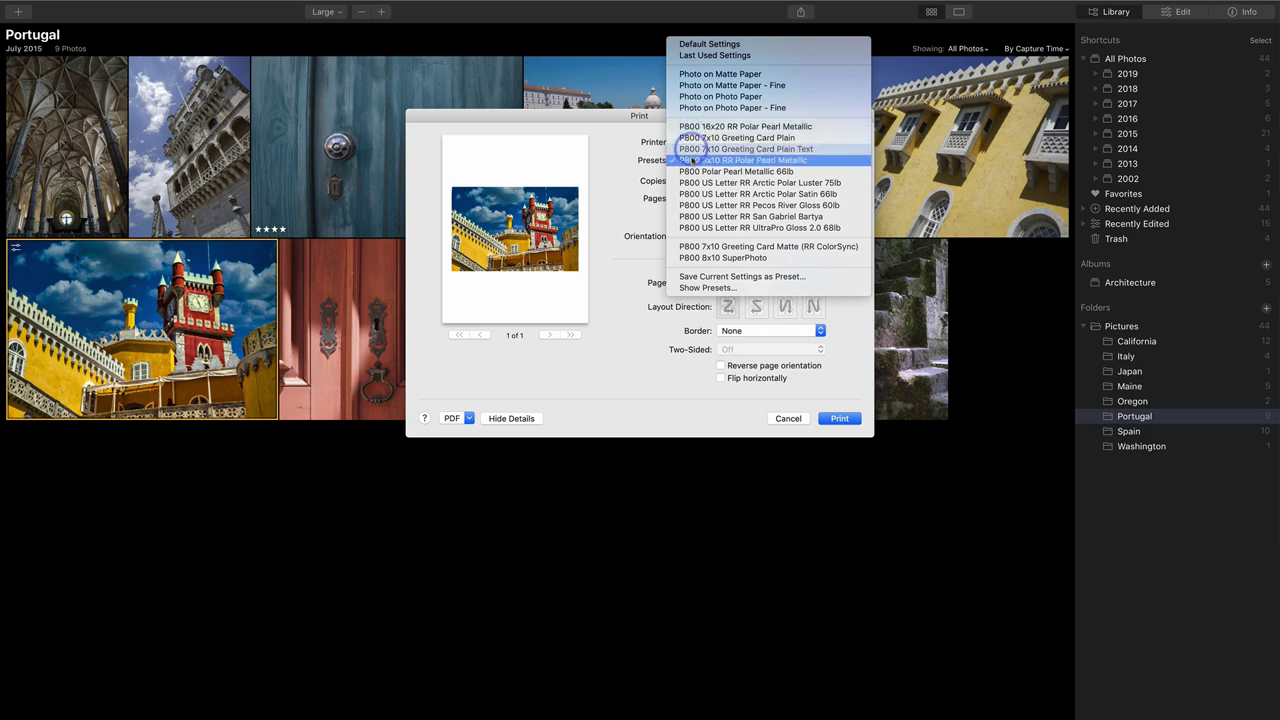
left_click(692, 160)
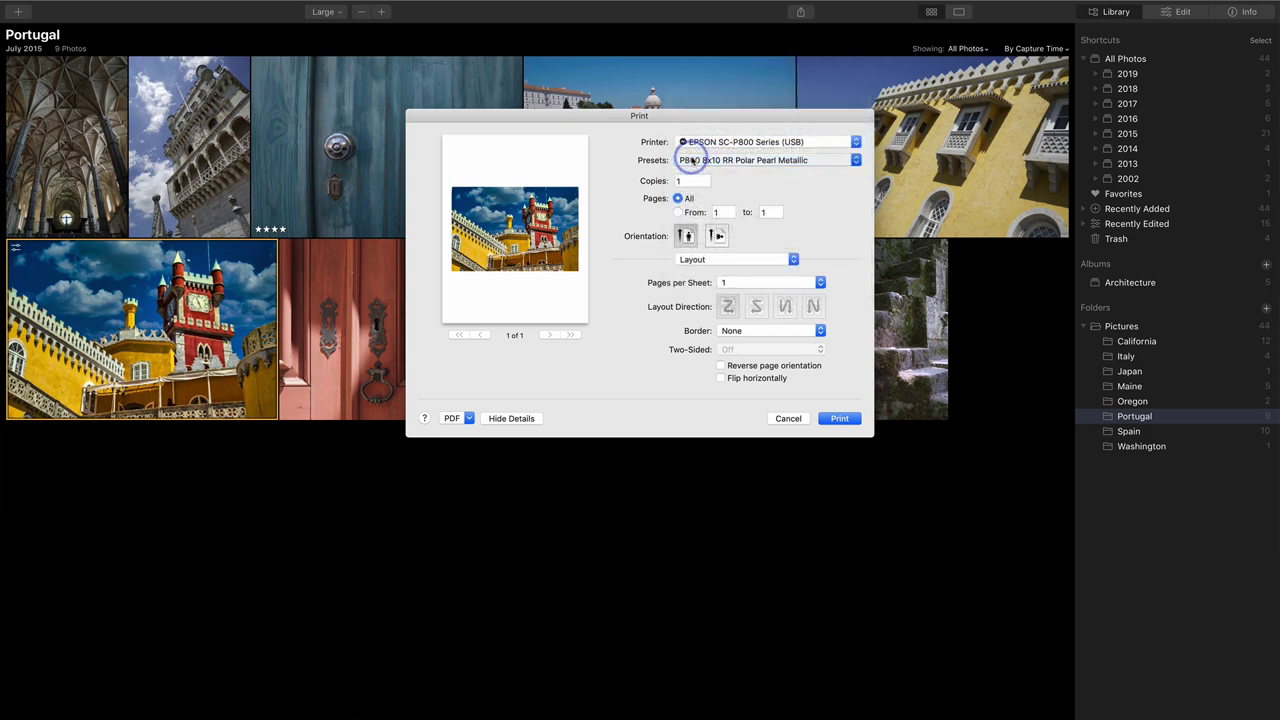
left_click(713, 236)
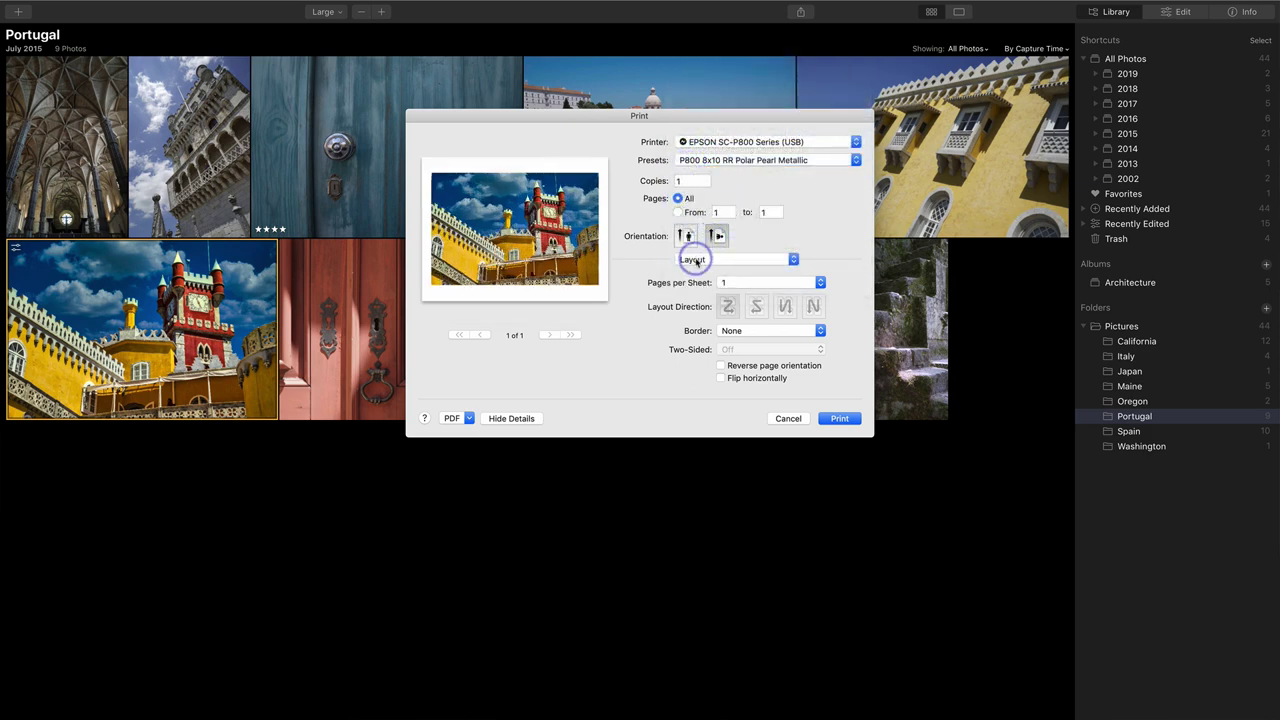
Step: Review the Color Matching options and the available ColorSync profiles, keeping the profile on Automatic
left_click(697, 261)
left_click(697, 271)
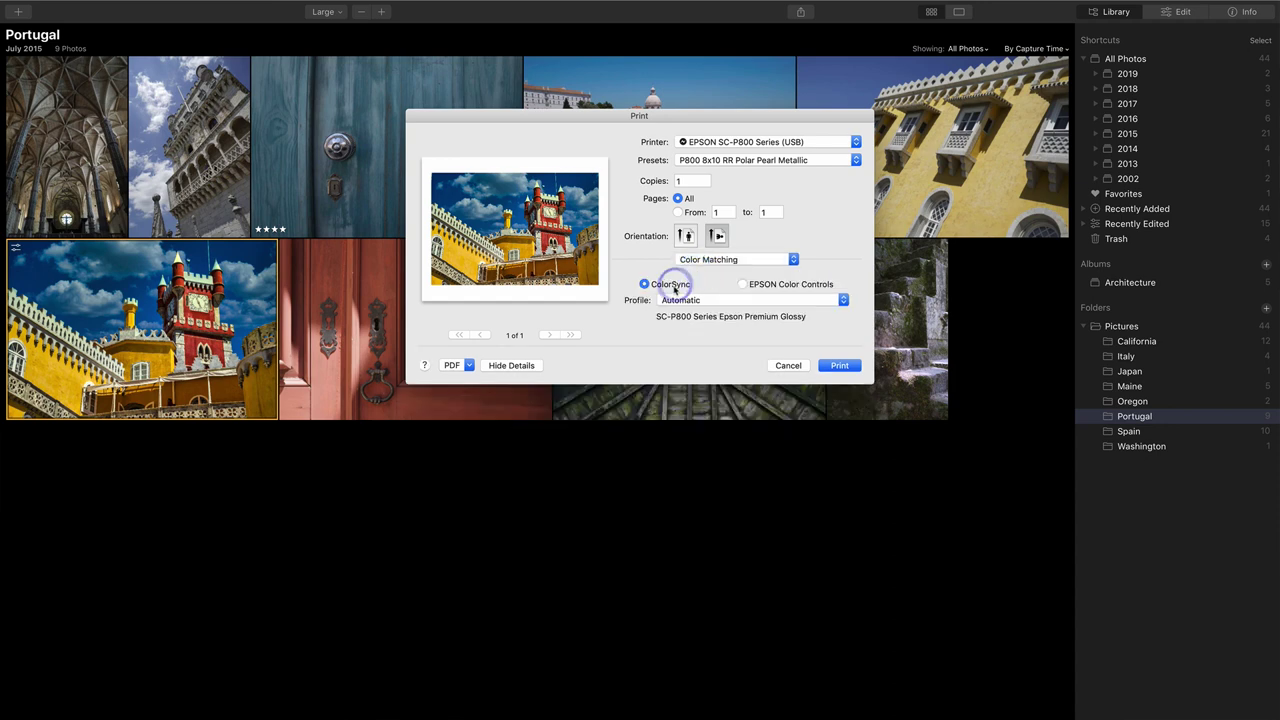
left_click(682, 301)
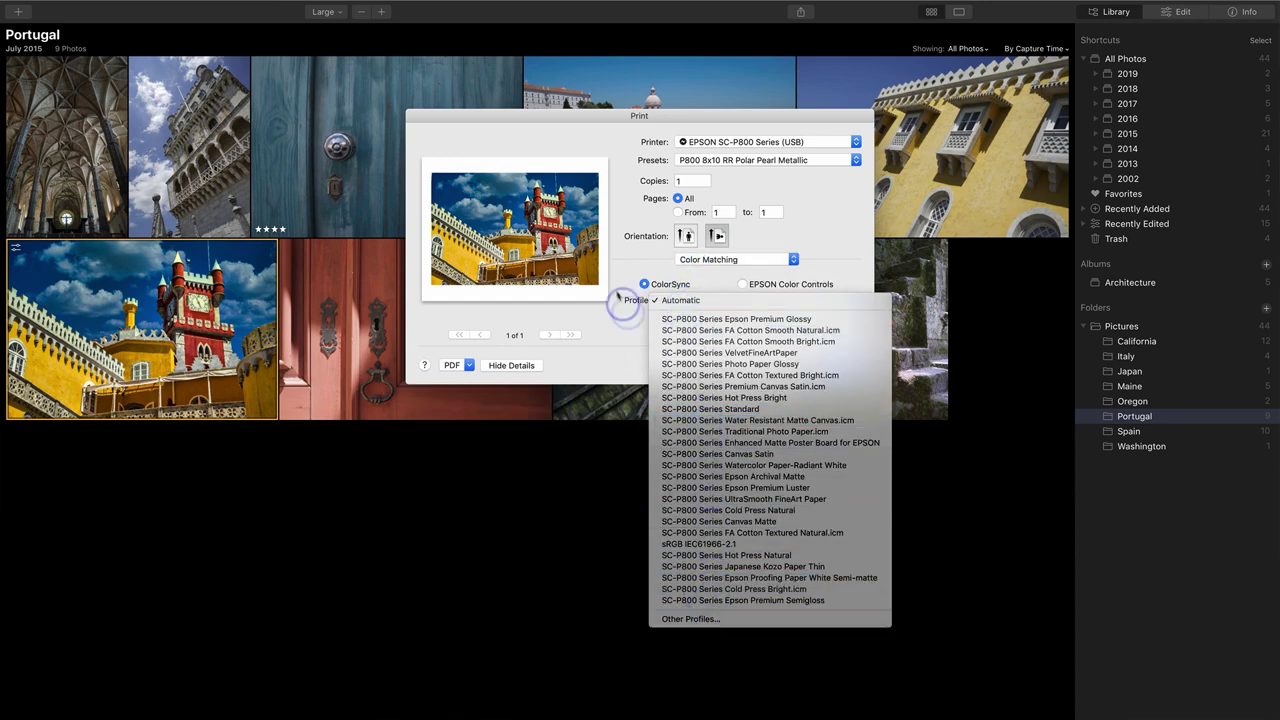
left_click(712, 301)
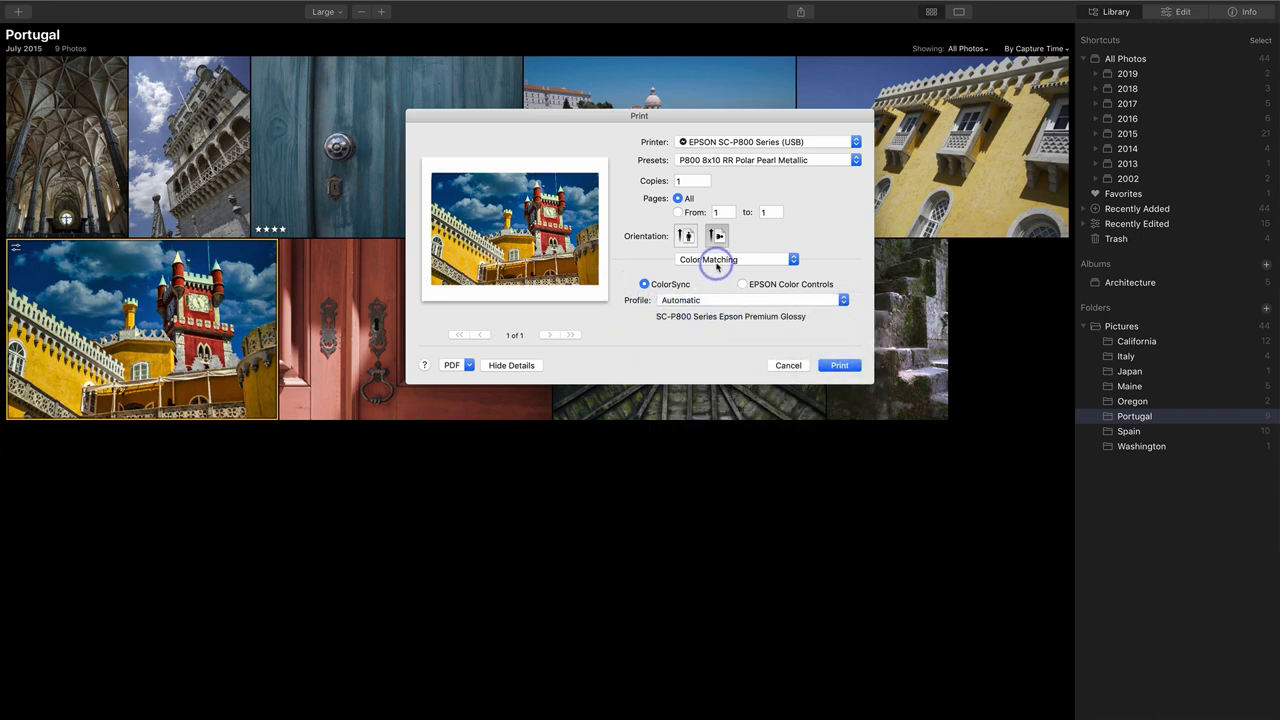
Step: Examine the printer's Paper Handling options and its Print Settings
left_click(716, 264)
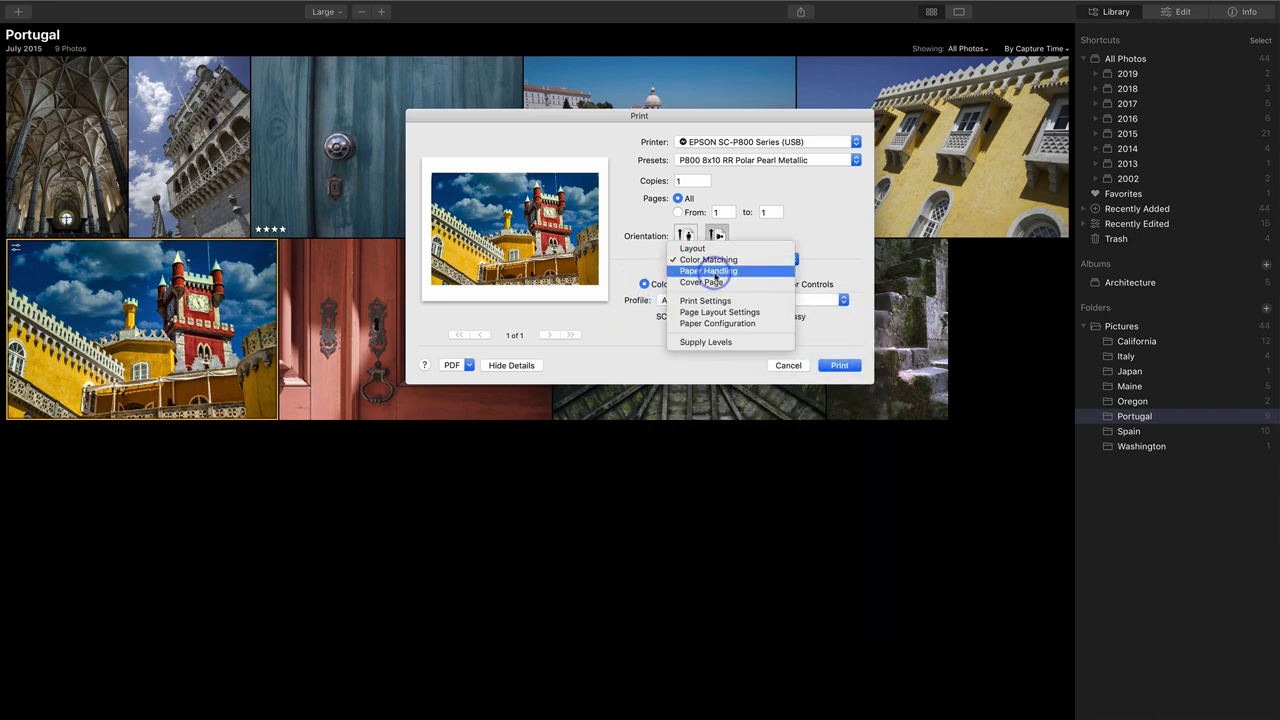
left_click(716, 276)
left_click(682, 259)
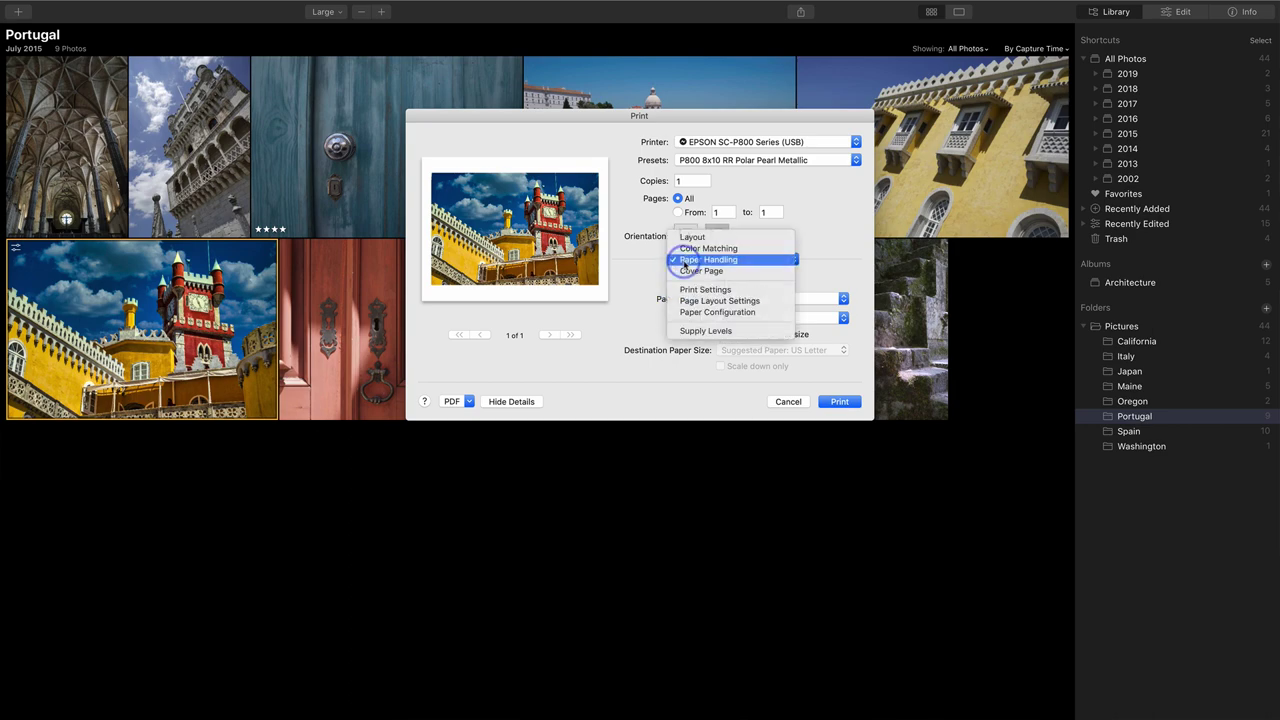
left_click(683, 290)
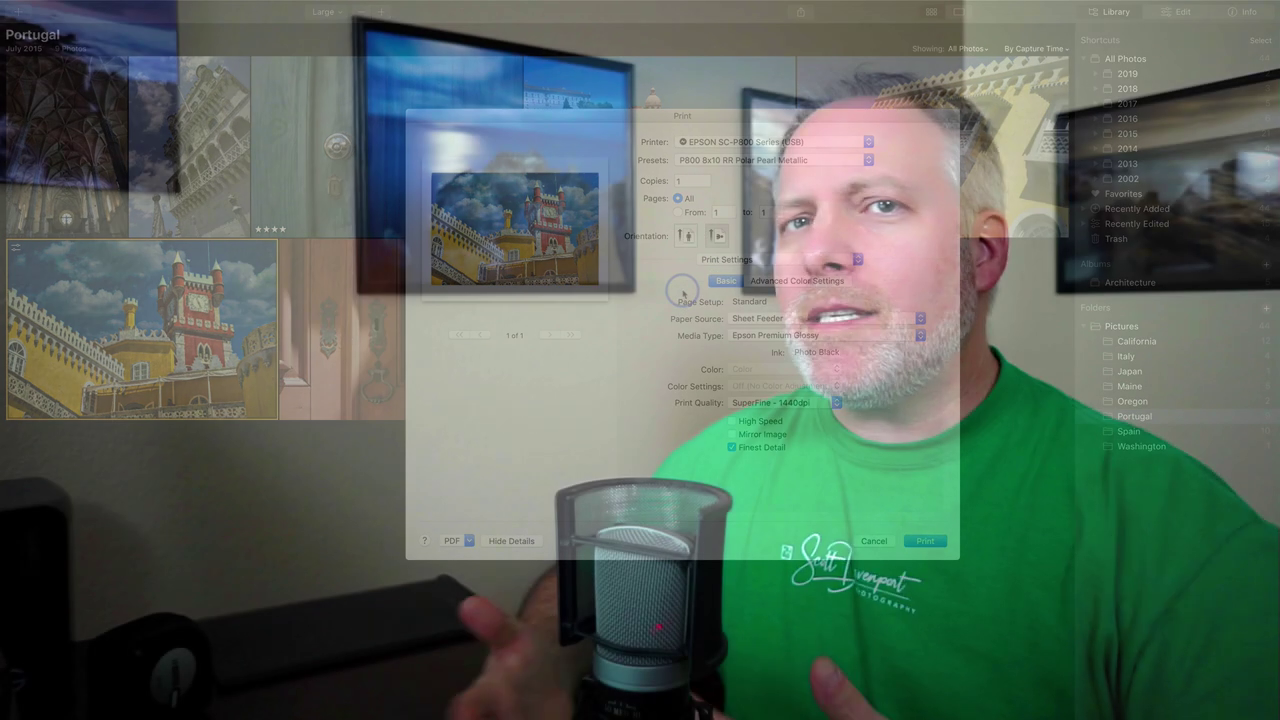